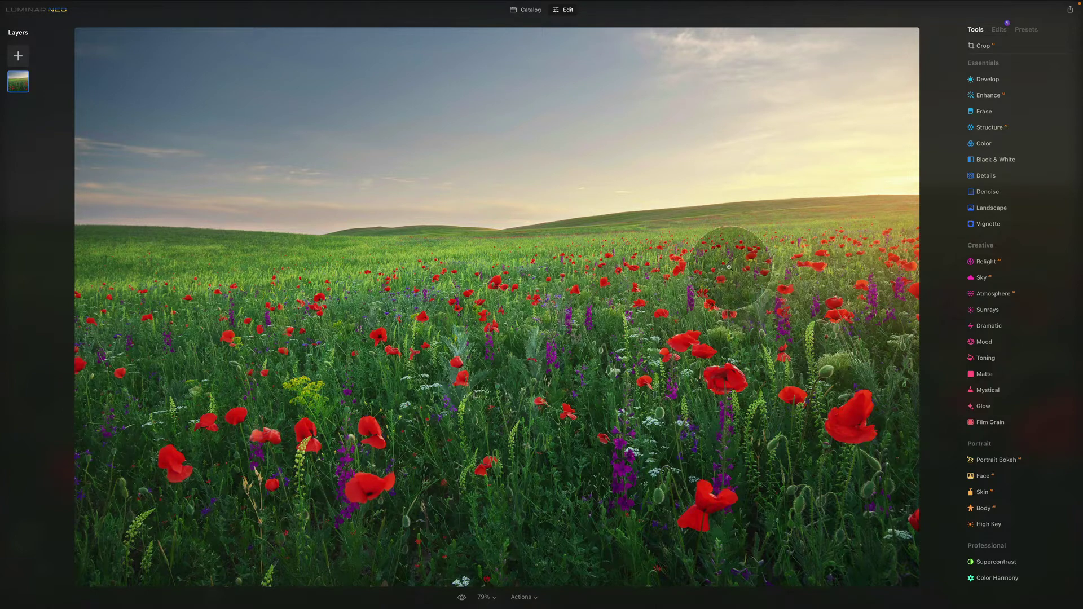
Open the poppy field photo in Edit and expand Enhance to show Accent and Sky Enhancer at 0
{"action": "left_click", "coordinate": [570, 10]}
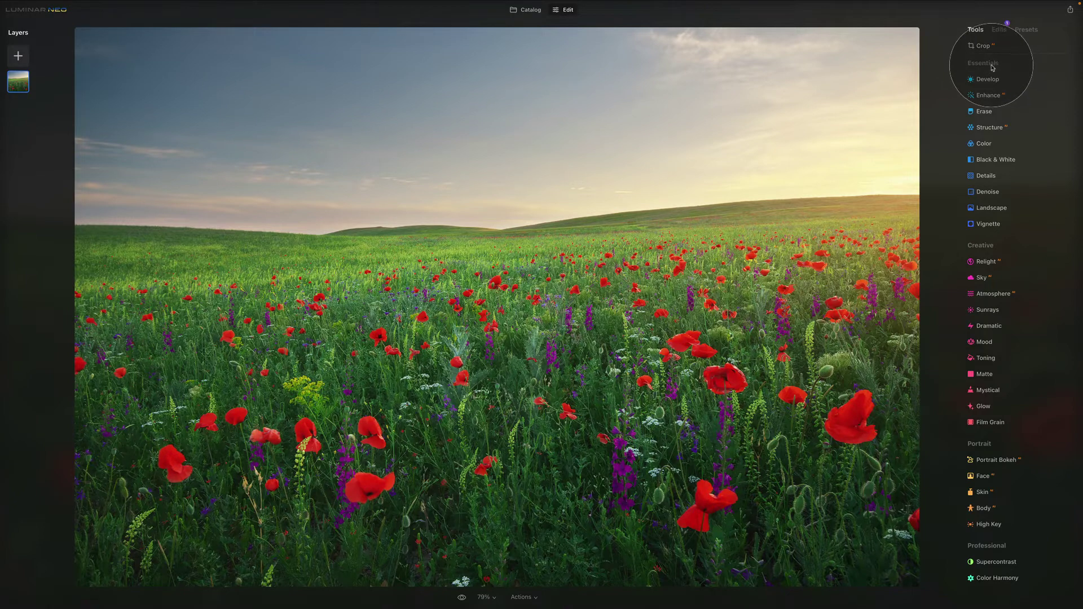
{"action": "left_click", "coordinate": [1002, 97]}
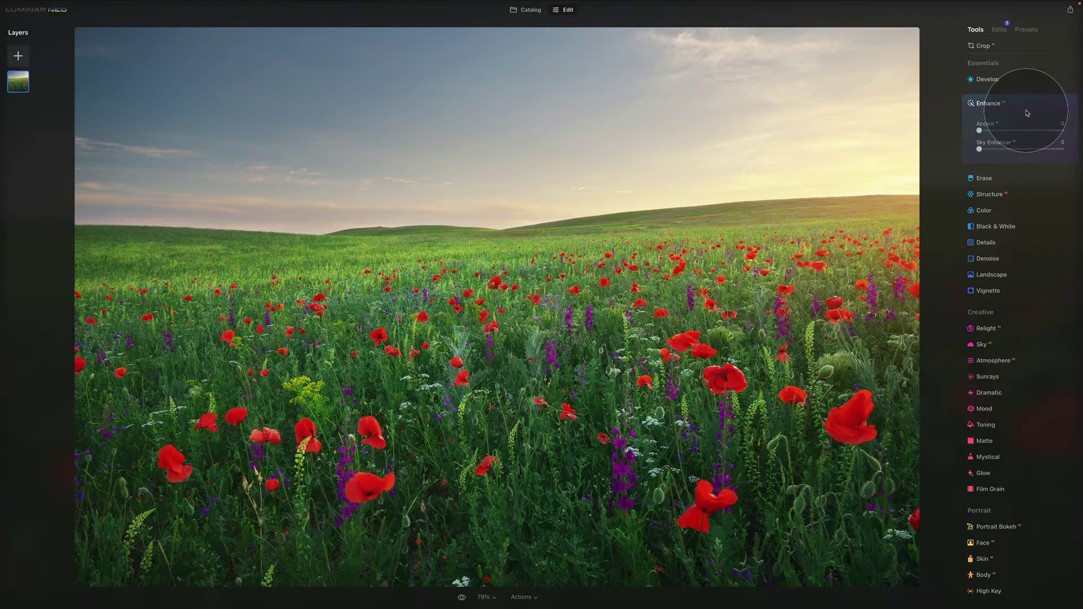
Reopen the poppy field photo from the E02 - Enhance AI catalog in the Edit workspace
{"action": "left_click", "coordinate": [529, 14]}
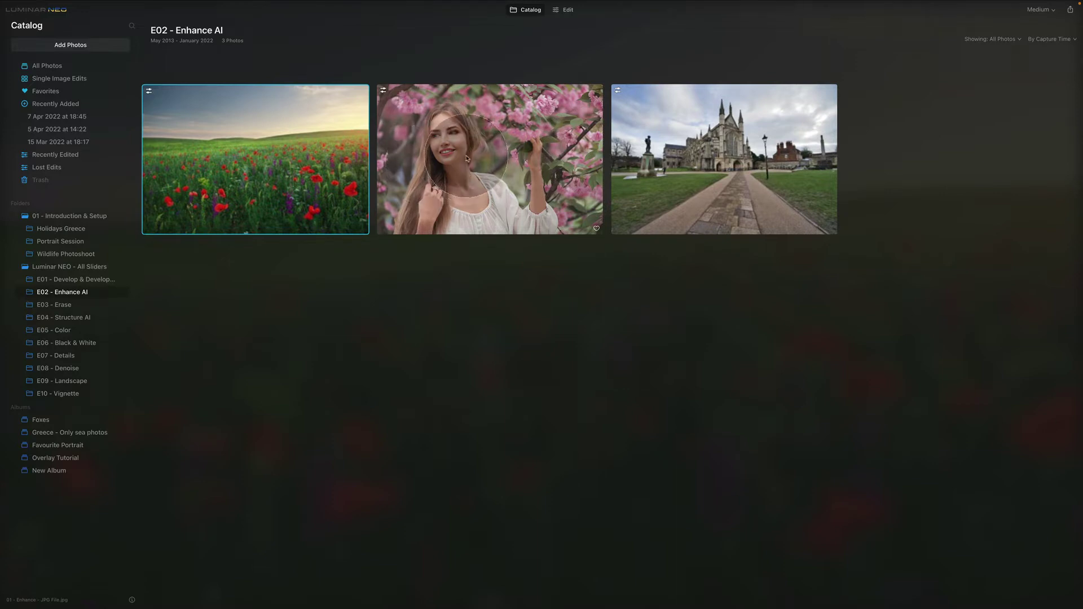
{"action": "double_click", "coordinate": [281, 151]}
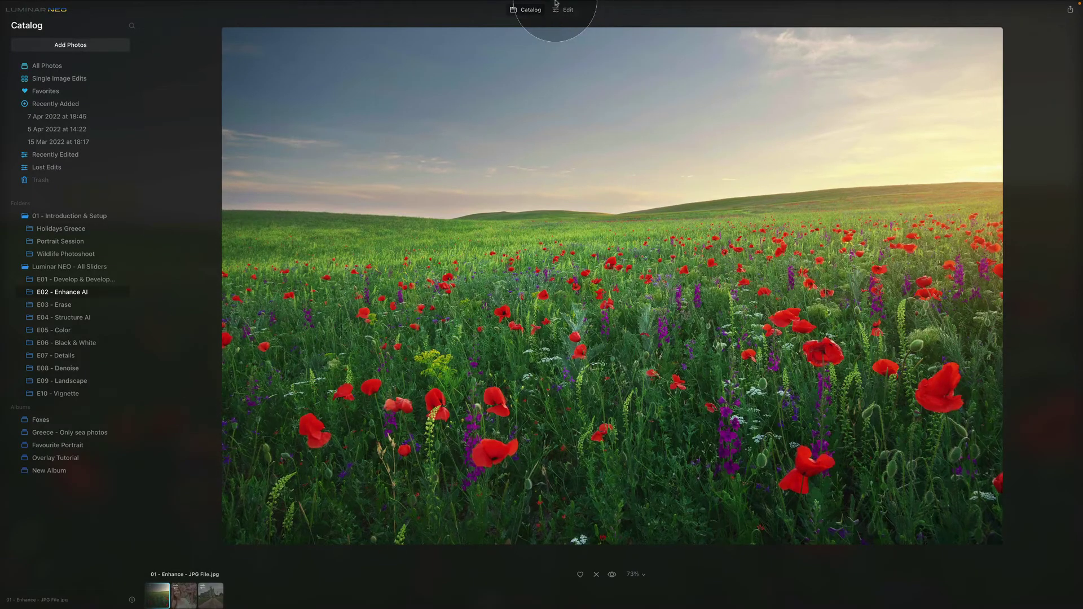
{"action": "left_click", "coordinate": [566, 12]}
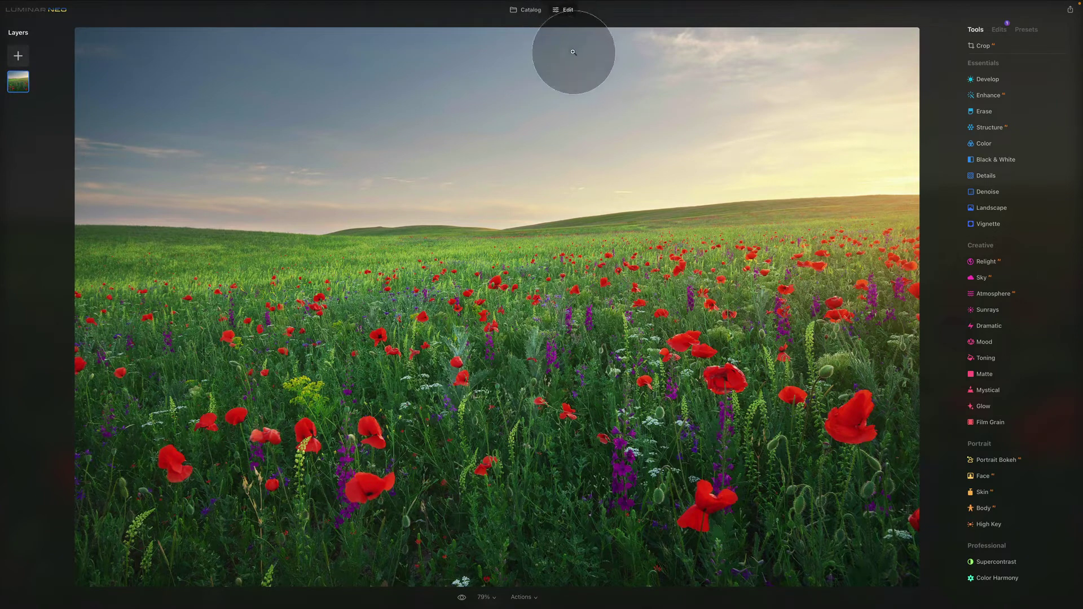
{"action": "mouse_move", "coordinate": [1011, 6]}
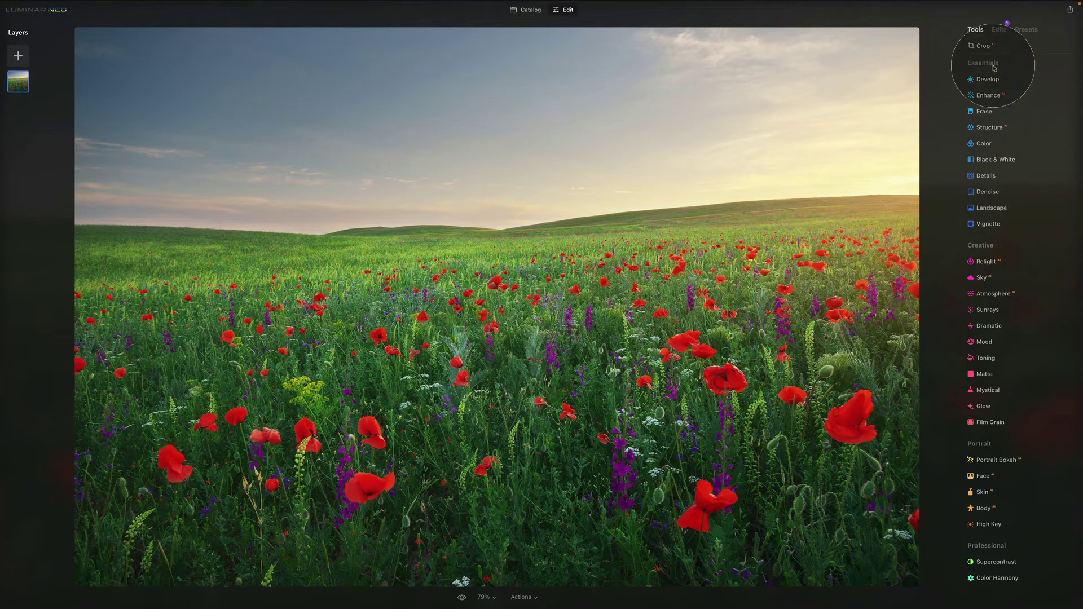
Try Enhance Accent values up to 100 on the poppy field, then settle at 39
{"action": "left_click", "coordinate": [993, 94]}
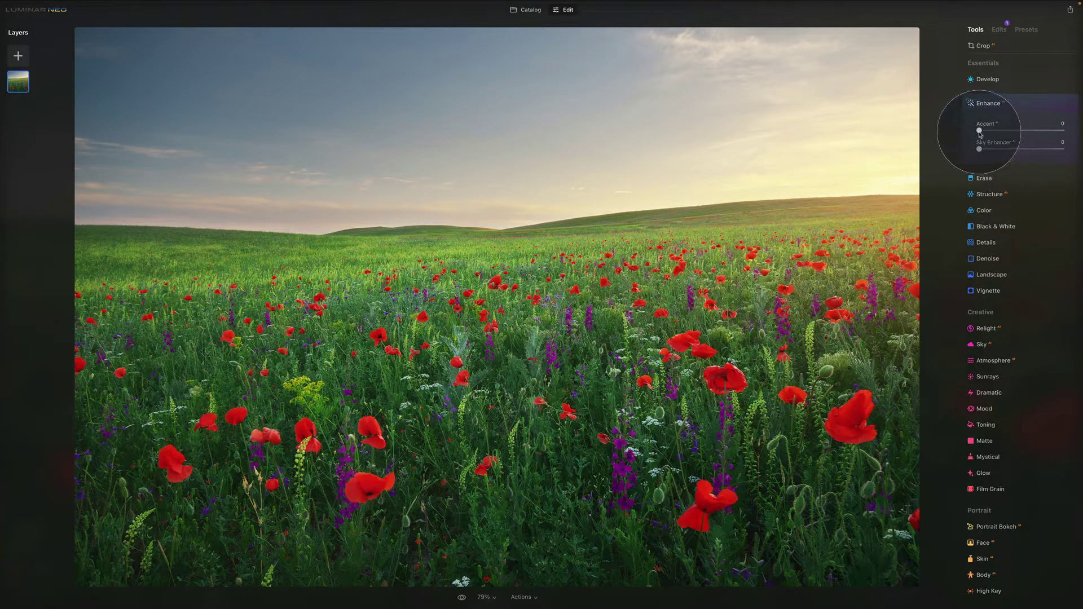
{"action": "left_click_drag", "start_coordinate": [979, 133], "coordinate": [1005, 132]}
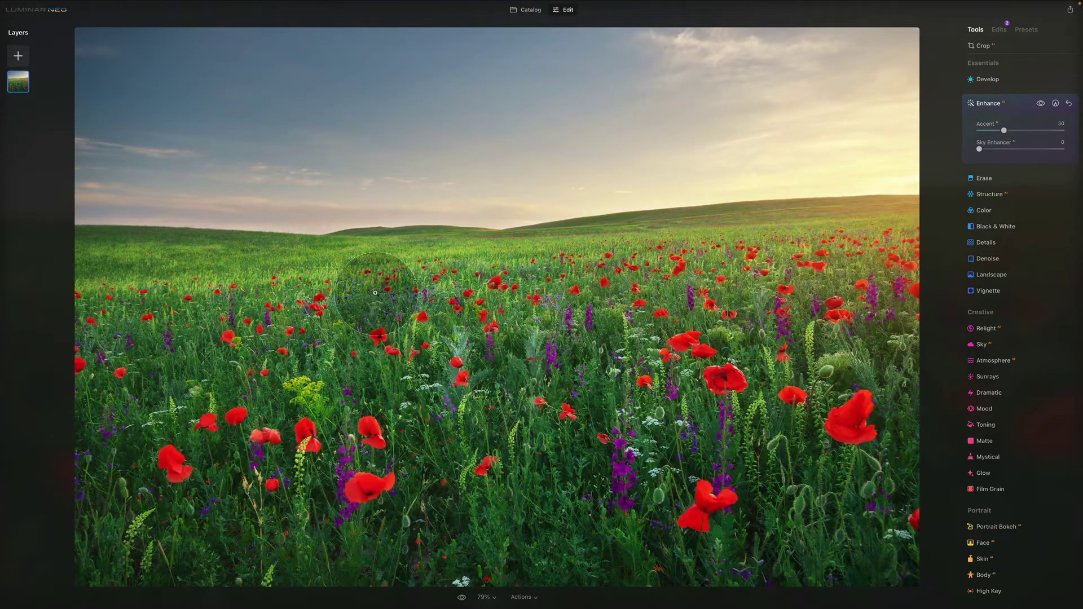
{"action": "left_click_drag", "start_coordinate": [1003, 130], "coordinate": [1031, 131]}
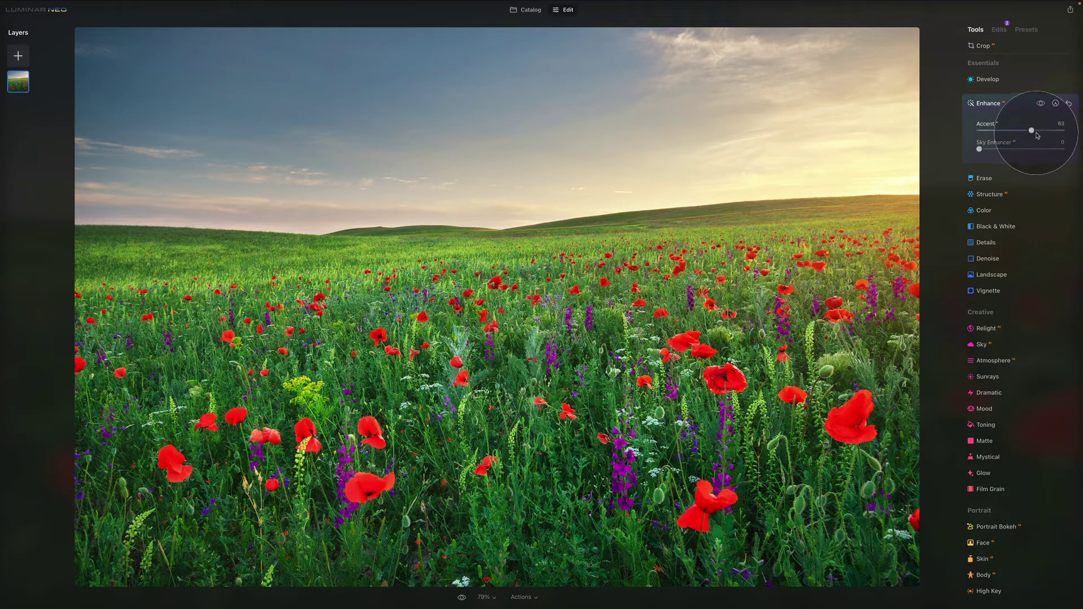
{"action": "left_click_drag", "start_coordinate": [1033, 130], "coordinate": [1077, 137]}
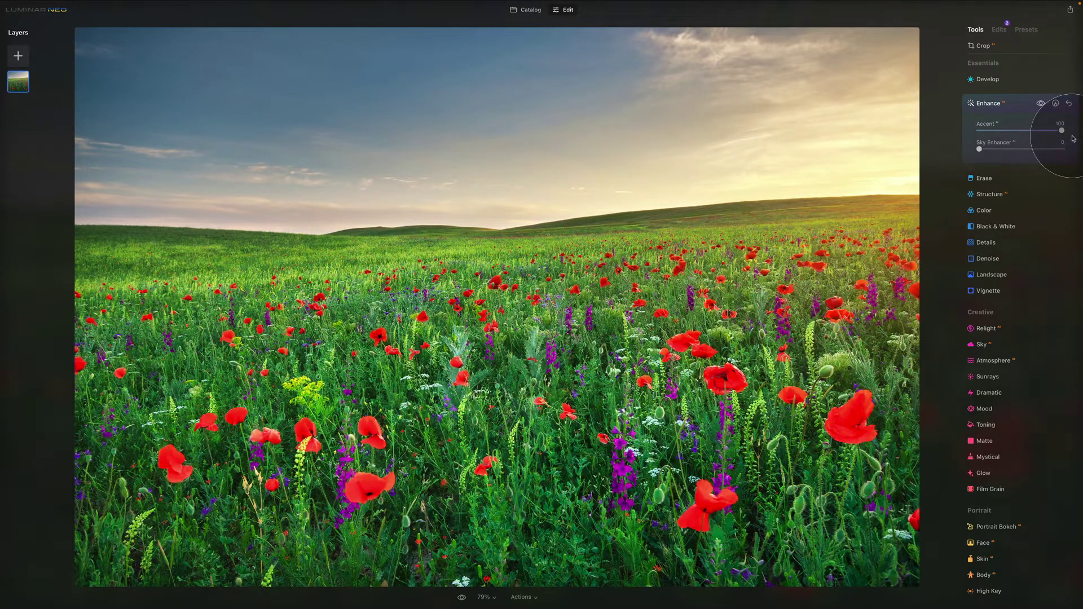
{"action": "left_click_drag", "start_coordinate": [1062, 130], "coordinate": [926, 142]}
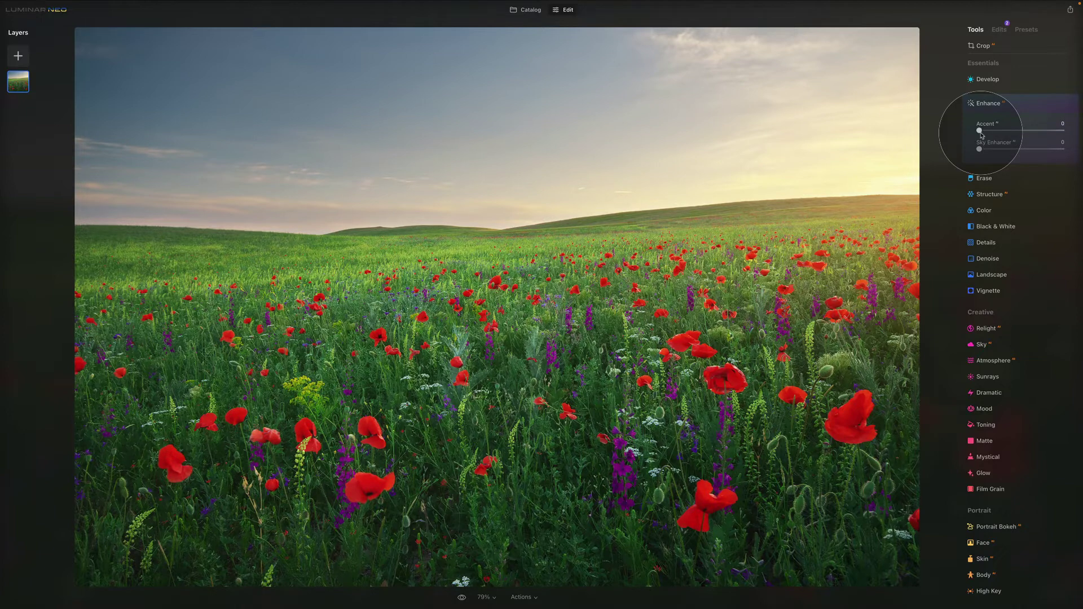
{"action": "mouse_move", "coordinate": [980, 130]}
{"action": "left_mouse_down"}
{"action": "mouse_move", "coordinate": [1012, 129]}
{"action": "mouse_move", "coordinate": [984, 130]}
{"action": "left_mouse_up"}
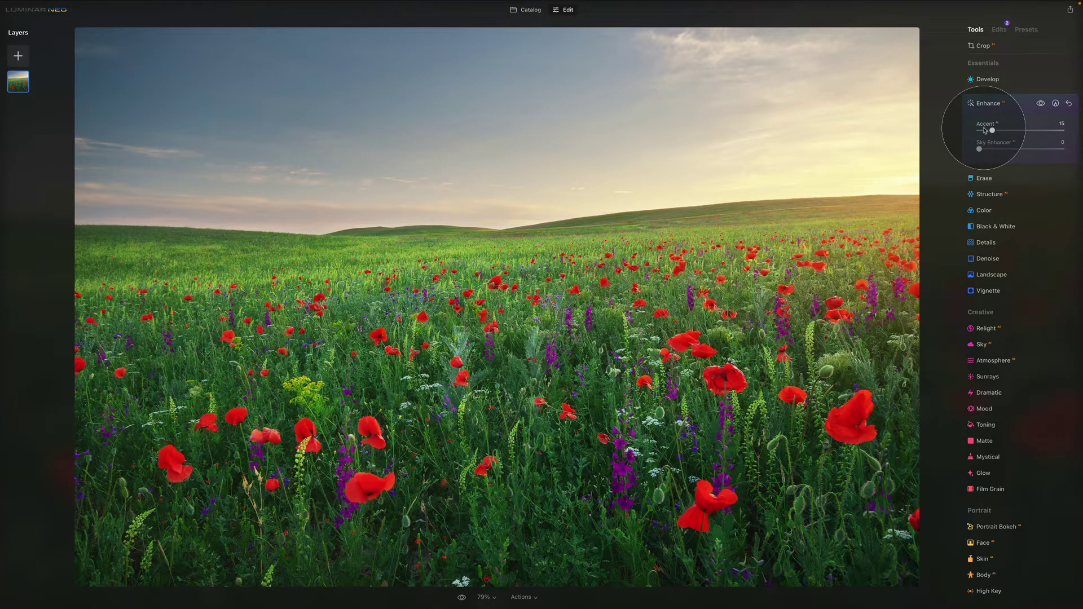
{"action": "left_click_drag", "start_coordinate": [992, 130], "coordinate": [1012, 130]}
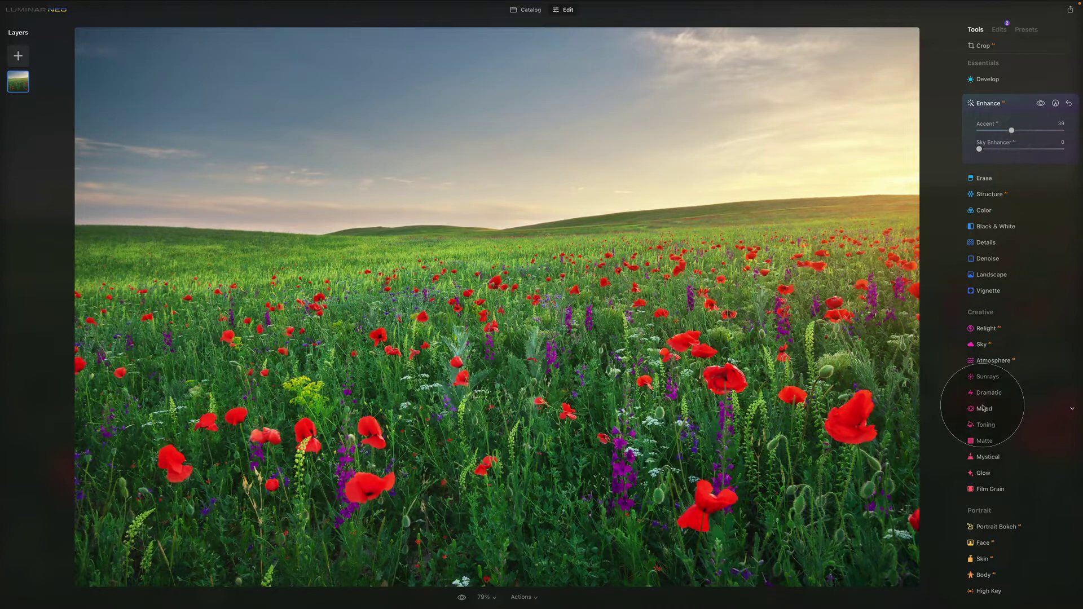
Open the portrait from the catalog in Edit with the Enhance sliders showing
{"action": "left_click", "coordinate": [531, 11]}
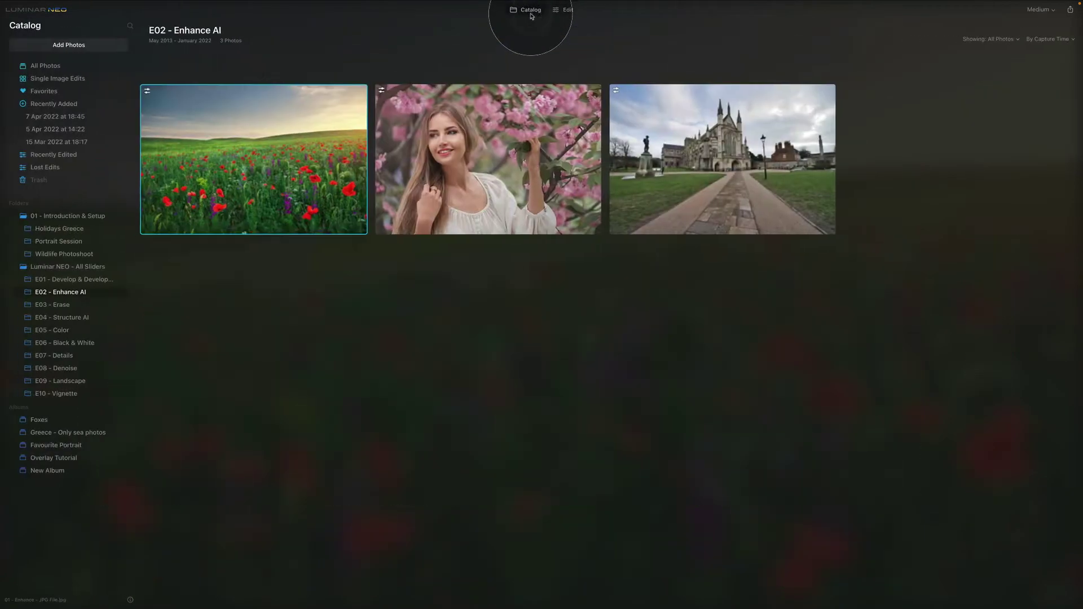
{"action": "left_click", "coordinate": [522, 138]}
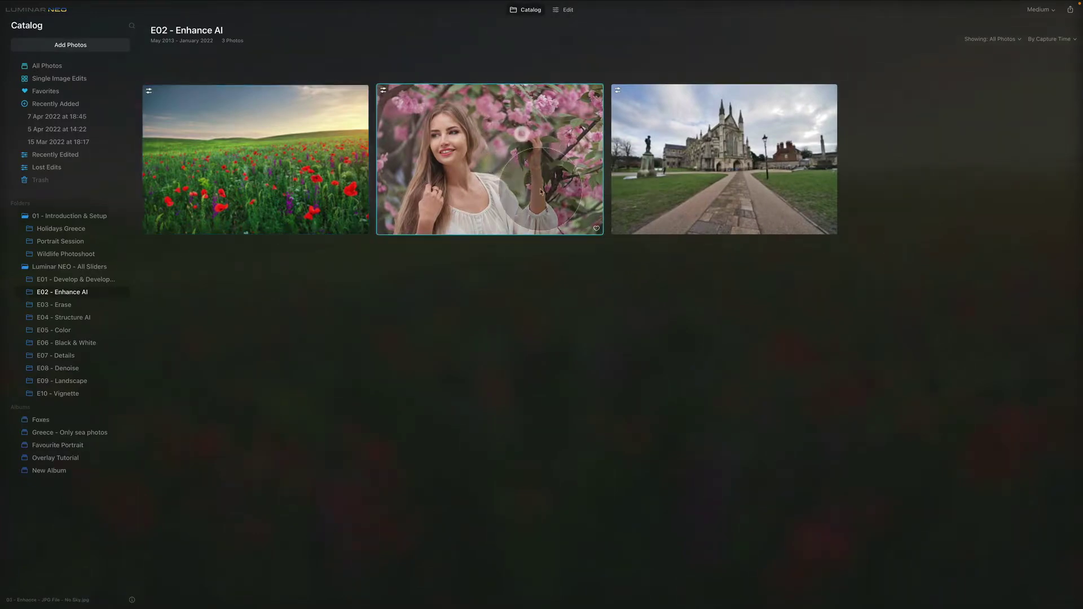
{"action": "left_click", "coordinate": [564, 10]}
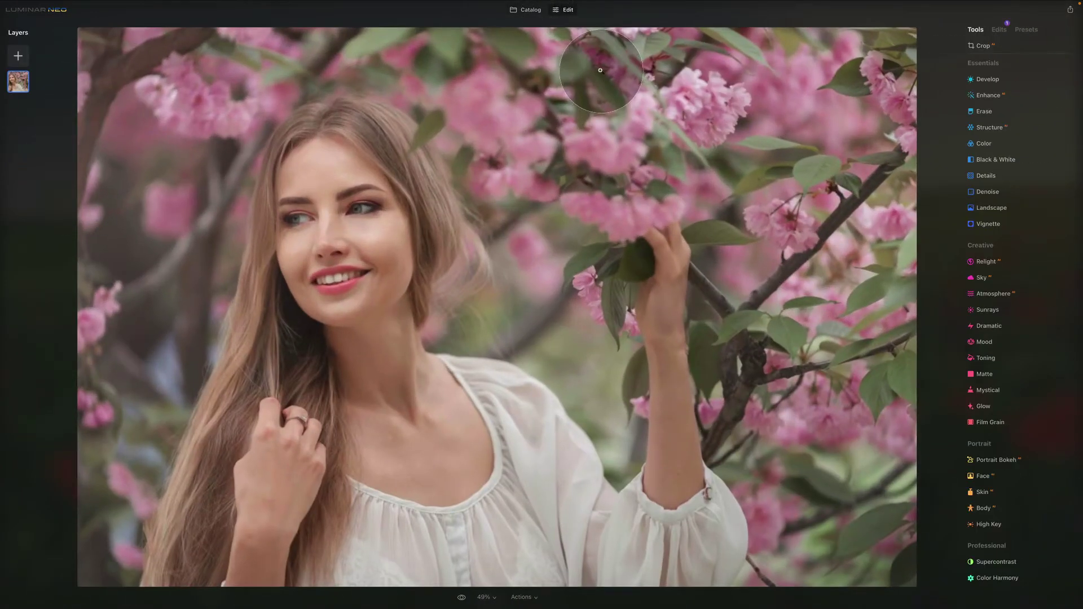
{"action": "left_click", "coordinate": [1007, 100]}
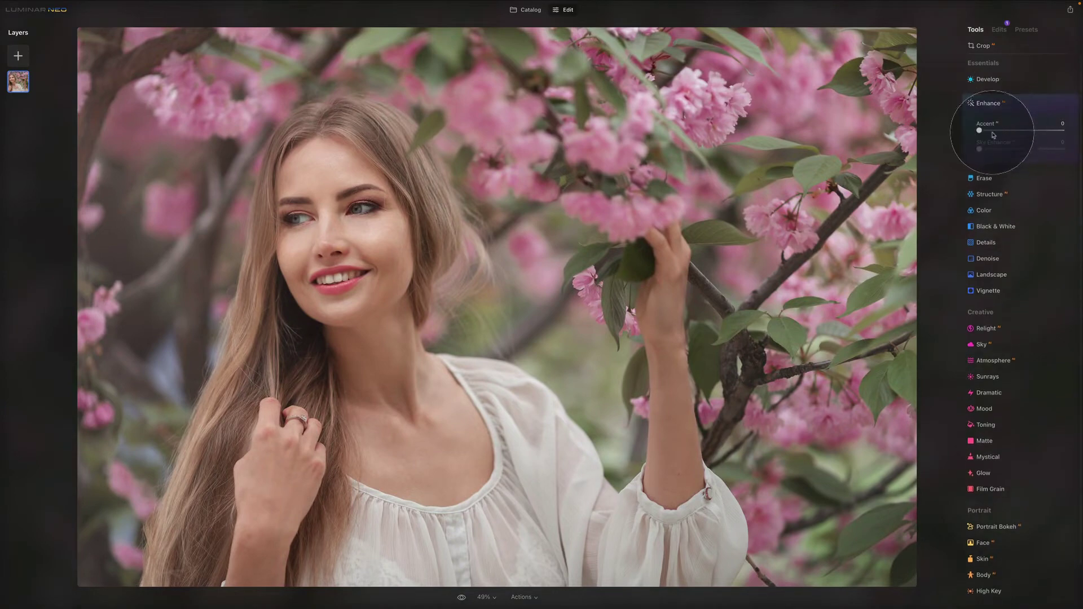
Raise the portrait's Accent, reset it to 0 for comparison, then set it to 81
{"action": "left_click_drag", "start_coordinate": [980, 130], "coordinate": [1017, 132]}
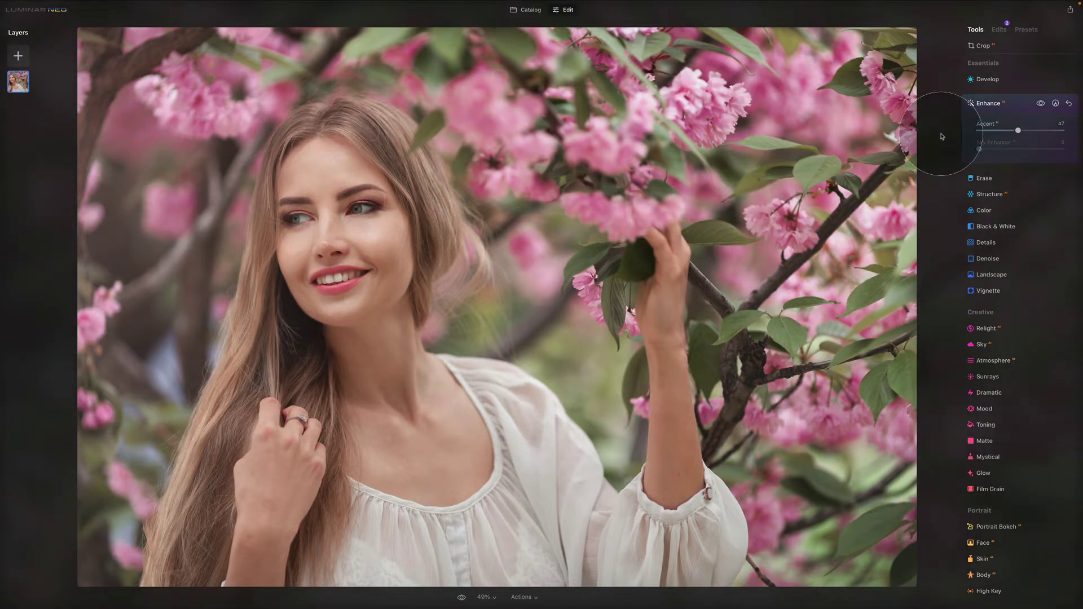
{"action": "left_click_drag", "start_coordinate": [1018, 130], "coordinate": [1048, 133]}
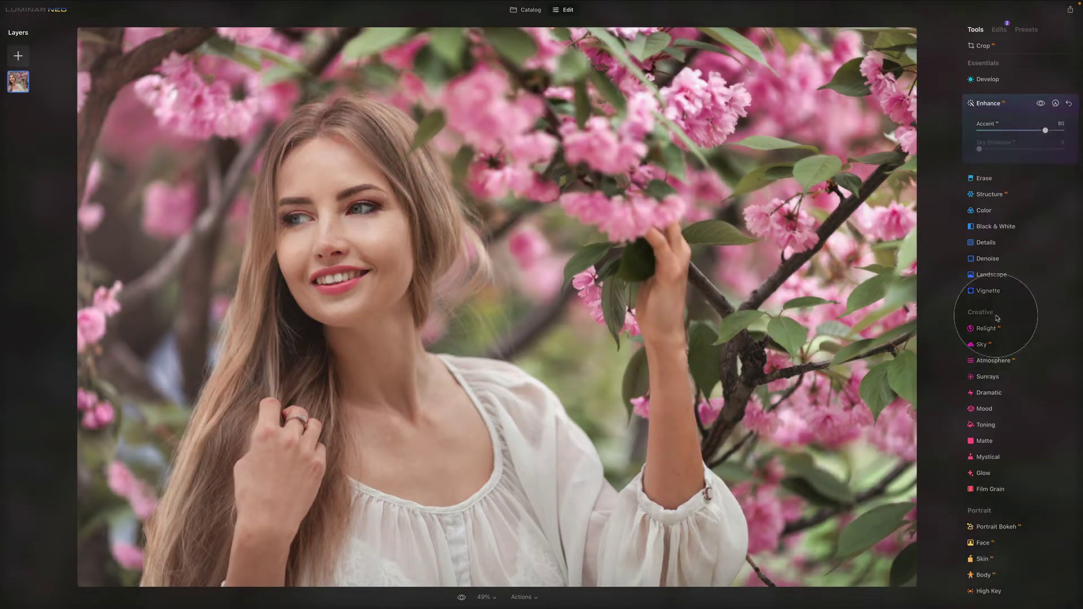
{"action": "double_click", "coordinate": [1050, 136]}
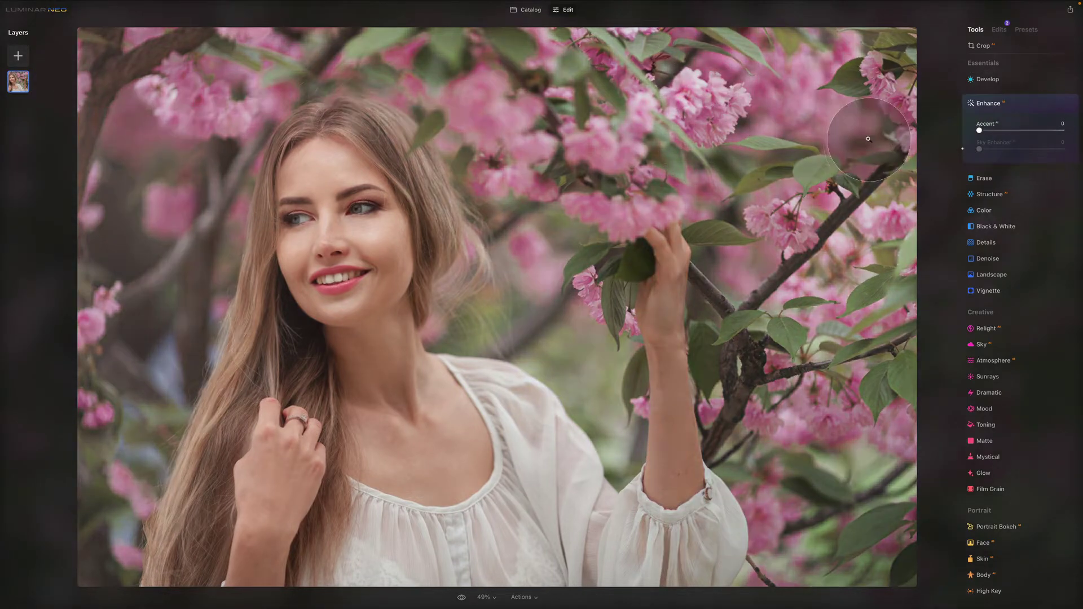
{"action": "left_click", "coordinate": [1048, 133]}
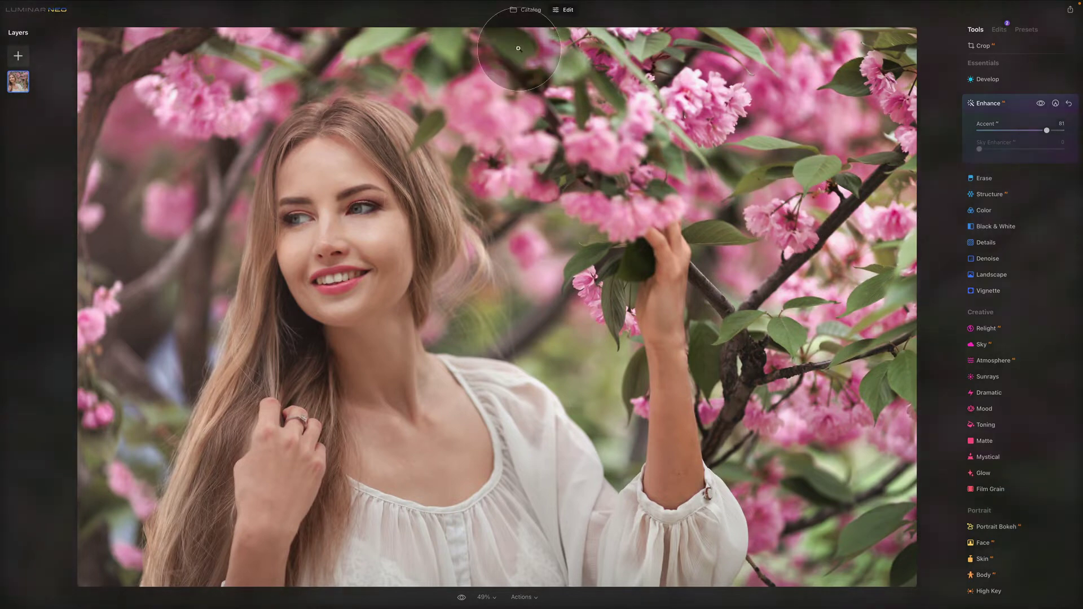
Open the cathedral photo from the catalog in Edit with the Enhance sliders showing
{"action": "left_click", "coordinate": [531, 11]}
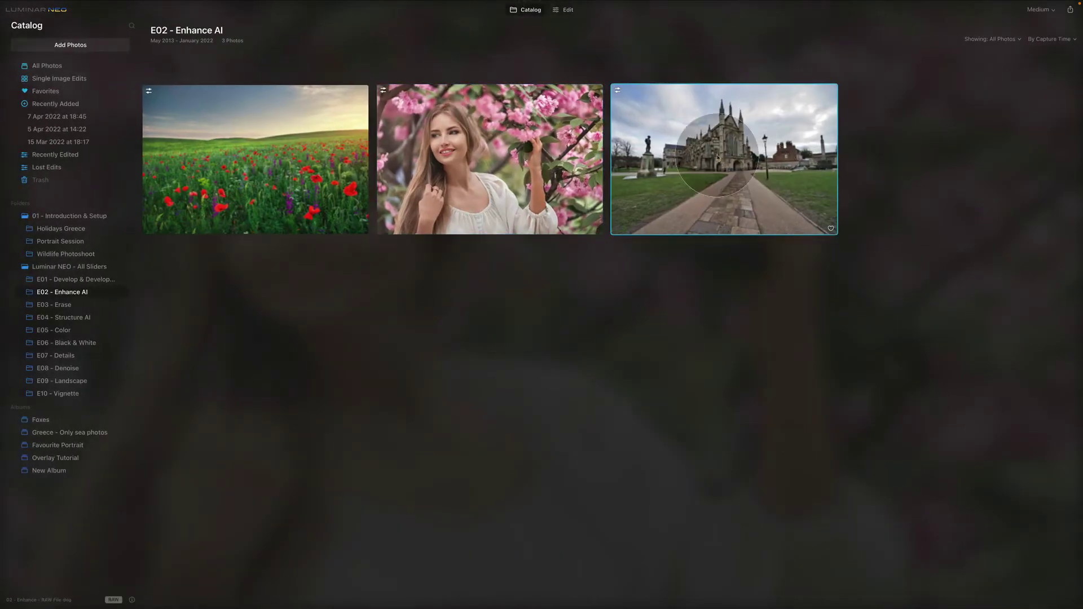
{"action": "double_click", "coordinate": [703, 113]}
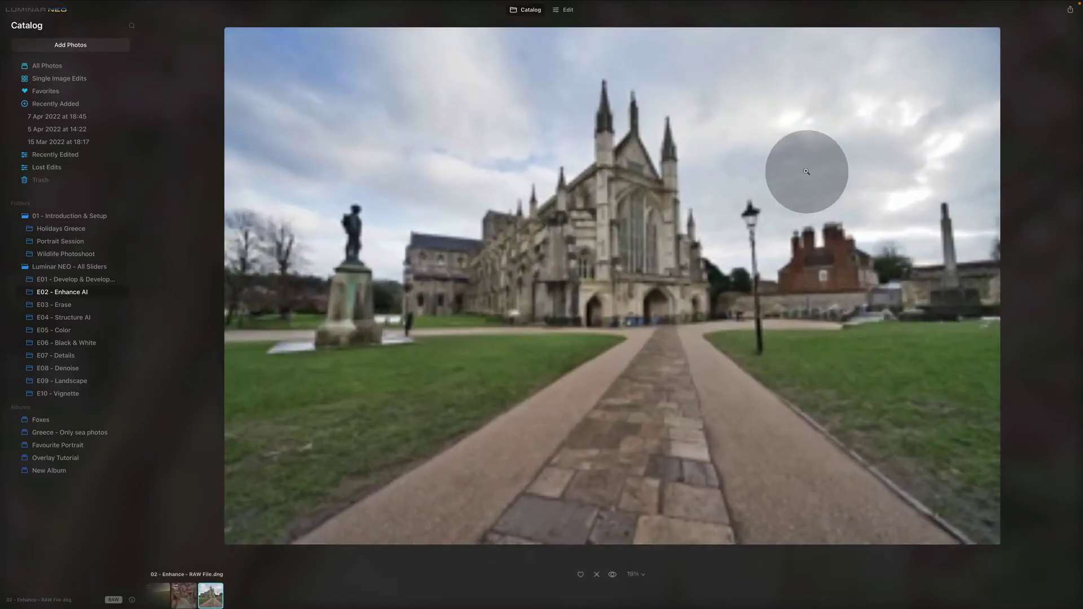
{"action": "left_click", "coordinate": [571, 11]}
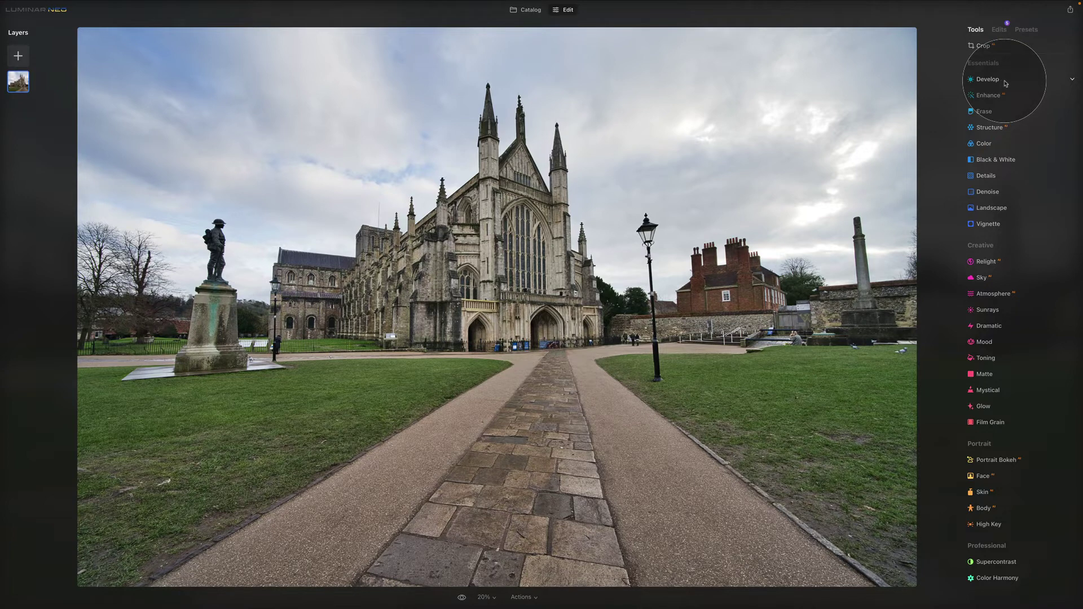
{"action": "left_click", "coordinate": [1009, 96]}
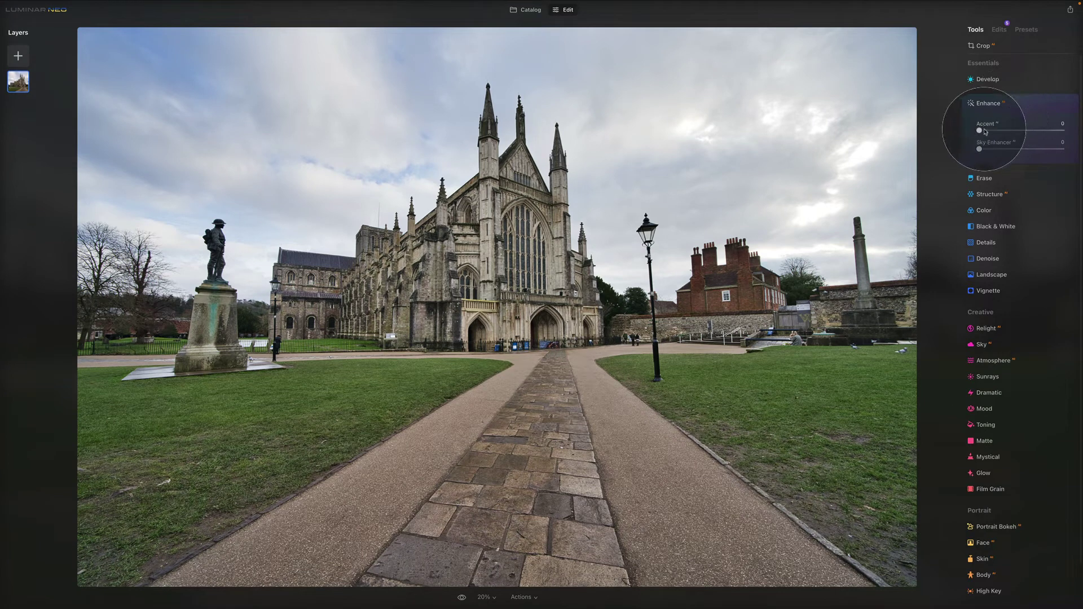
Apply Accent to the cathedral, compare with Enhance off, and raise Accent to 75
{"action": "left_click_drag", "start_coordinate": [980, 131], "coordinate": [1038, 134]}
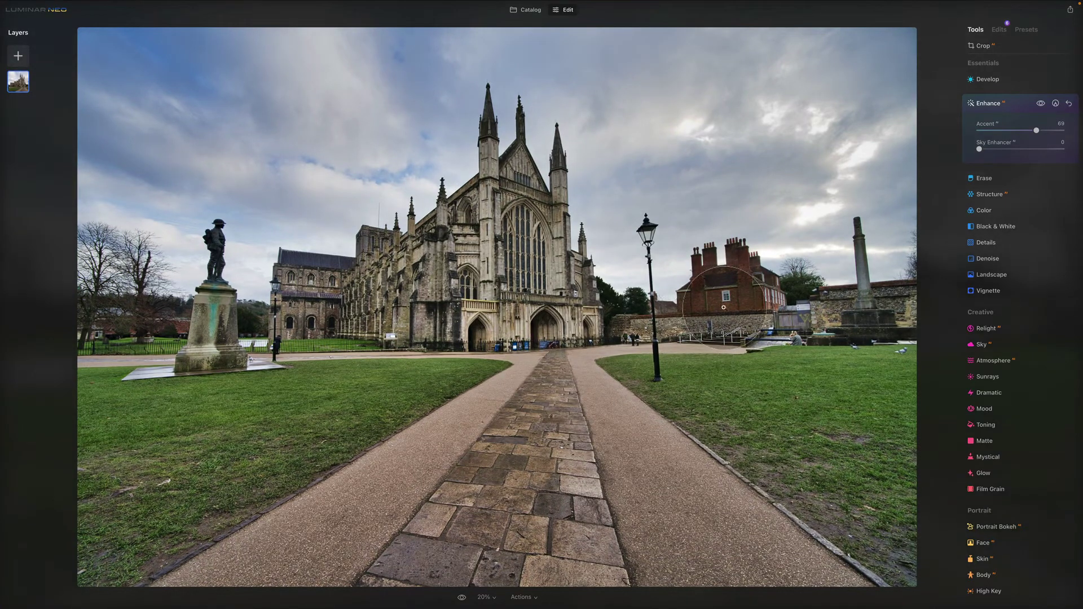
{"action": "left_click_drag", "start_coordinate": [1039, 133], "coordinate": [1026, 134]}
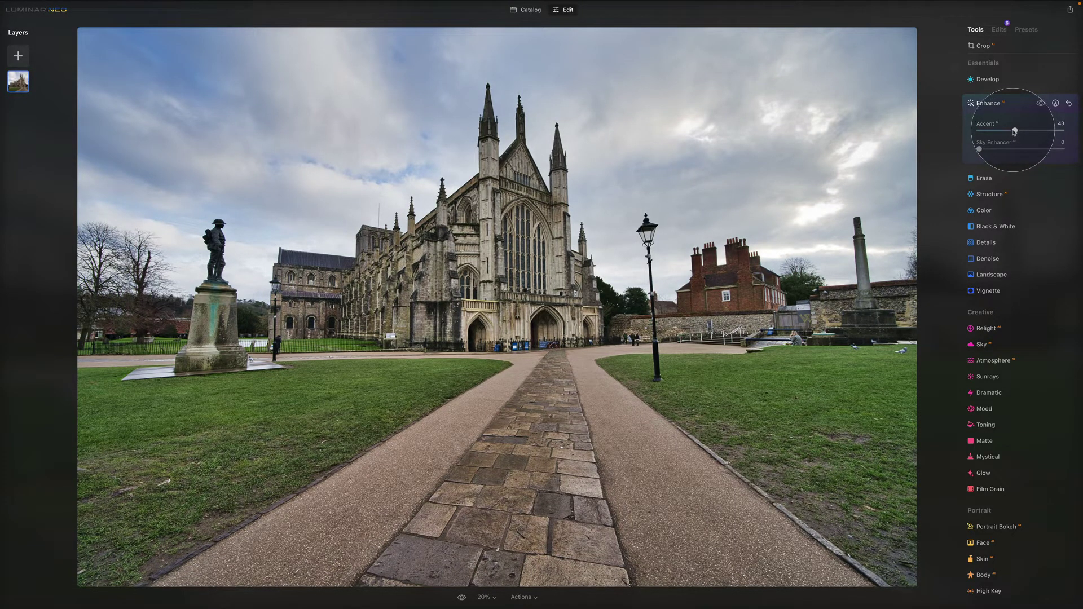
{"action": "left_click", "coordinate": [1042, 105]}
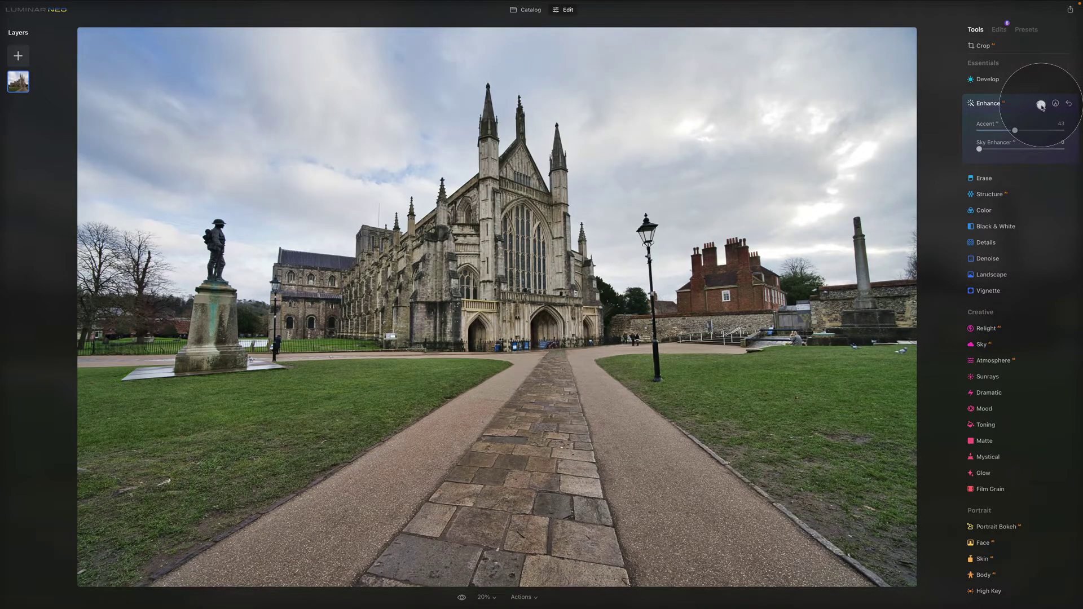
{"action": "left_click", "coordinate": [1042, 105]}
{"action": "left_click", "coordinate": [1042, 130]}
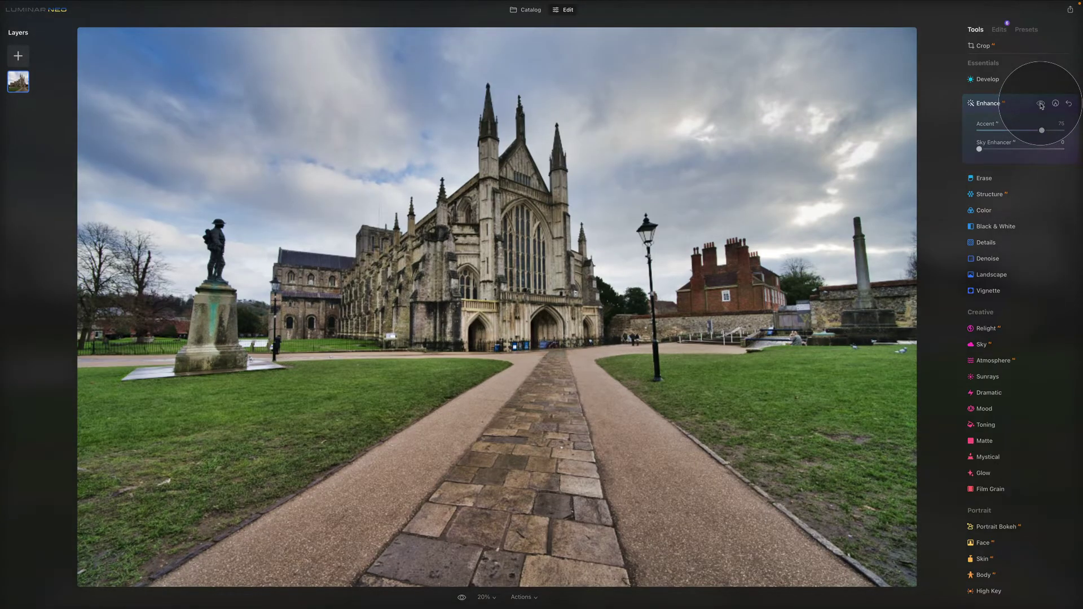
Compare against the unenhanced cathedral again and raise Accent to about 83
{"action": "left_click", "coordinate": [1042, 105]}
{"action": "left_click", "coordinate": [1042, 105]}
{"action": "left_click", "coordinate": [1041, 105]}
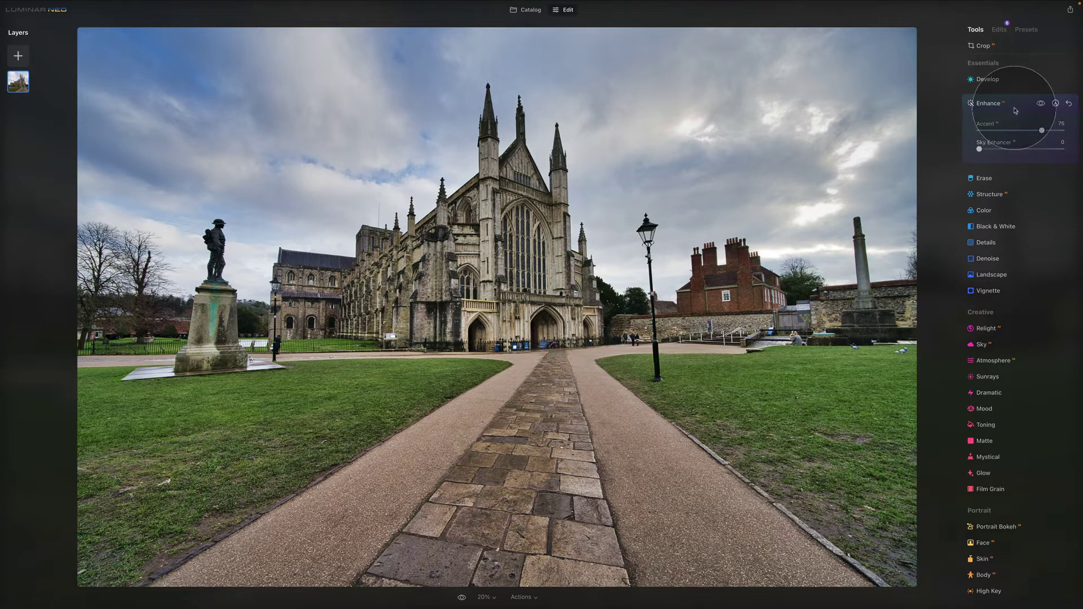
{"action": "left_click", "coordinate": [1041, 104]}
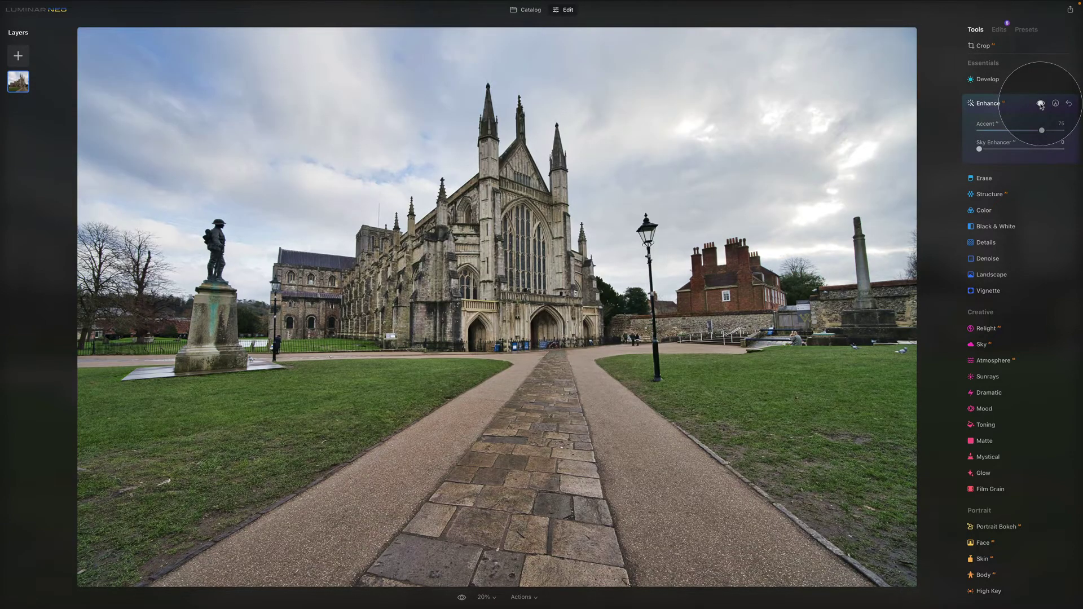
{"action": "left_click", "coordinate": [1041, 104]}
{"action": "left_click_drag", "start_coordinate": [1042, 130], "coordinate": [1053, 134]}
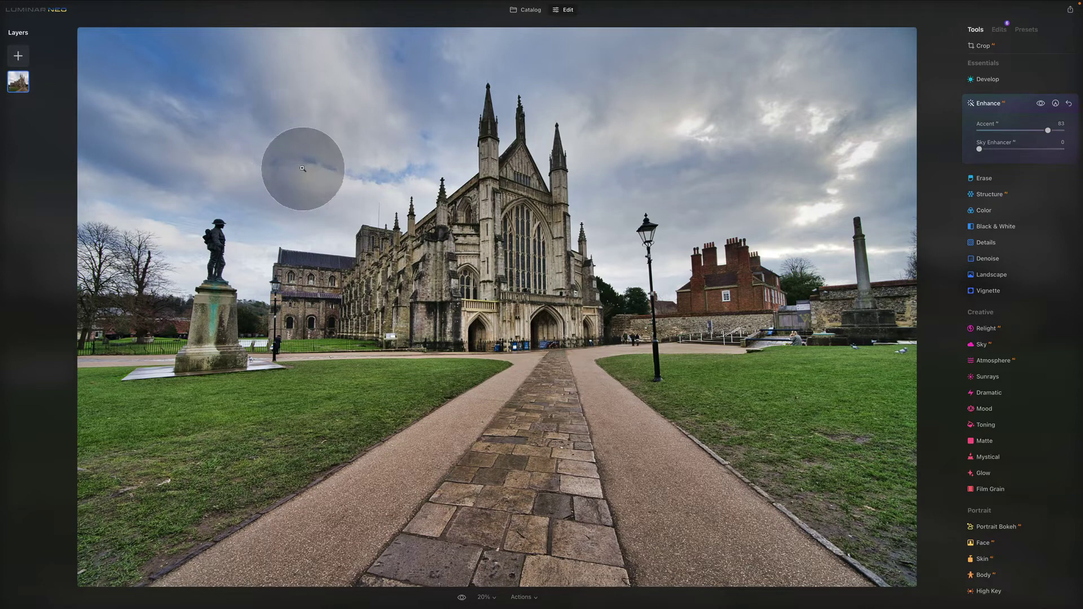
Return to the E02 catalog and open the poppy field photo in Edit
{"action": "left_click", "coordinate": [526, 10]}
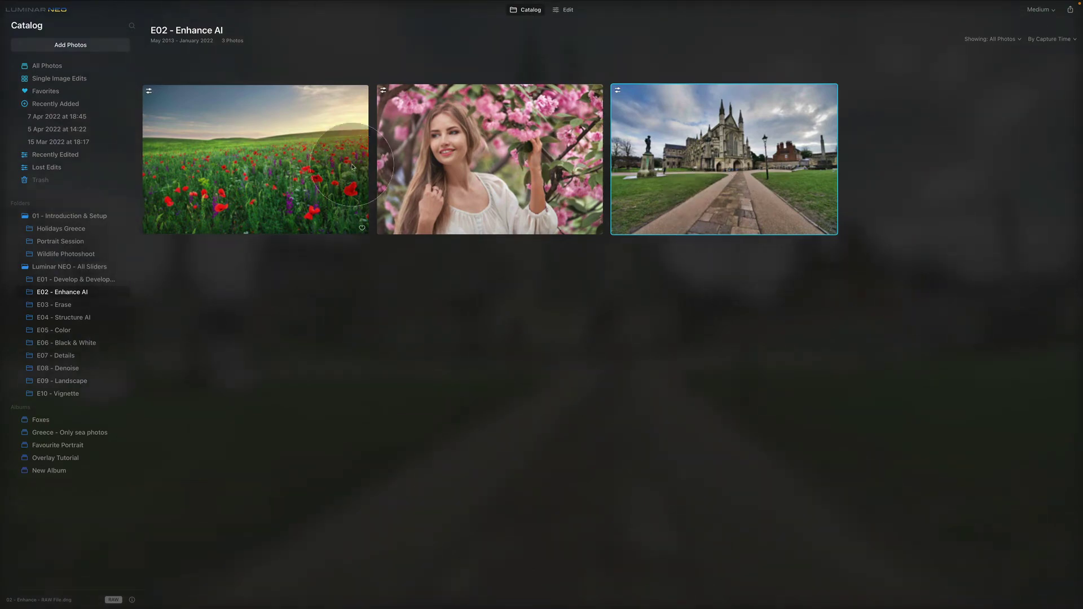
{"action": "left_click", "coordinate": [298, 117]}
{"action": "double_click", "coordinate": [298, 117]}
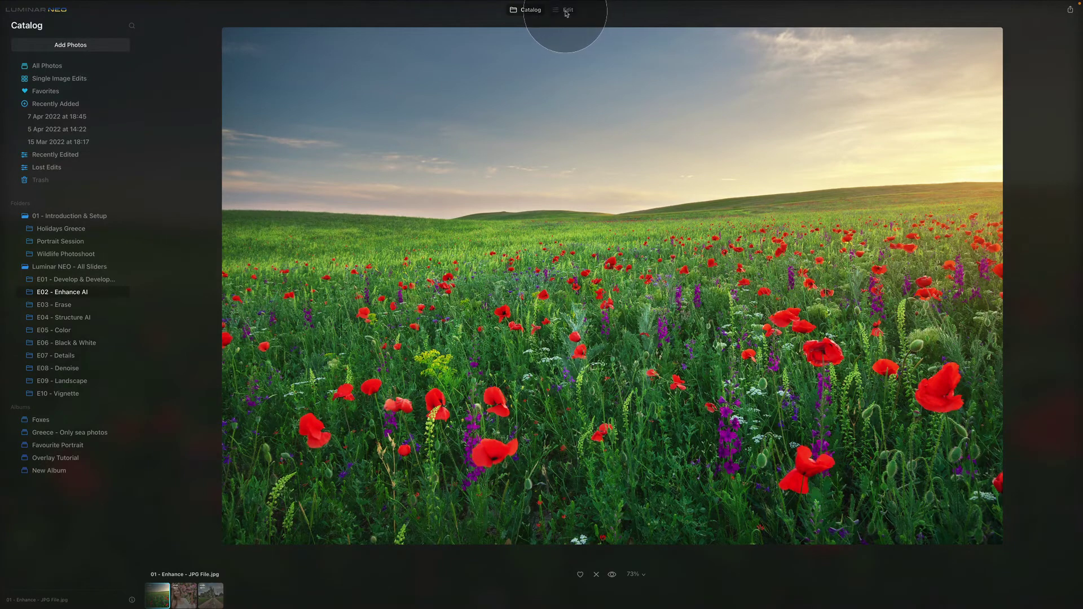
{"action": "left_click", "coordinate": [565, 10]}
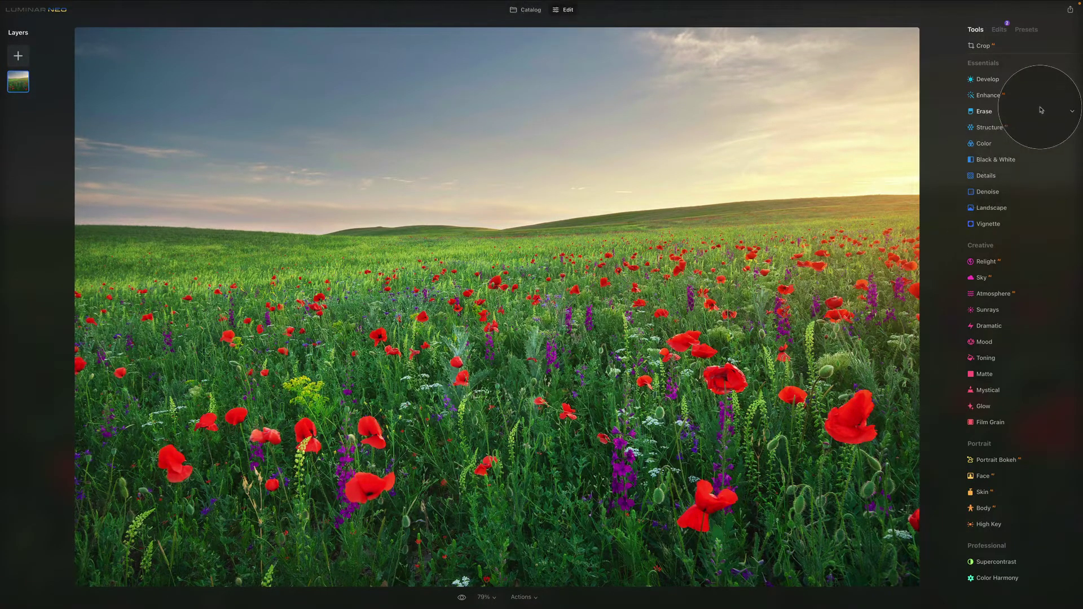
Expand Enhance AI and raise the poppy field's Sky Enhancer to about 80, then settle near 57
{"action": "left_click", "coordinate": [1017, 96]}
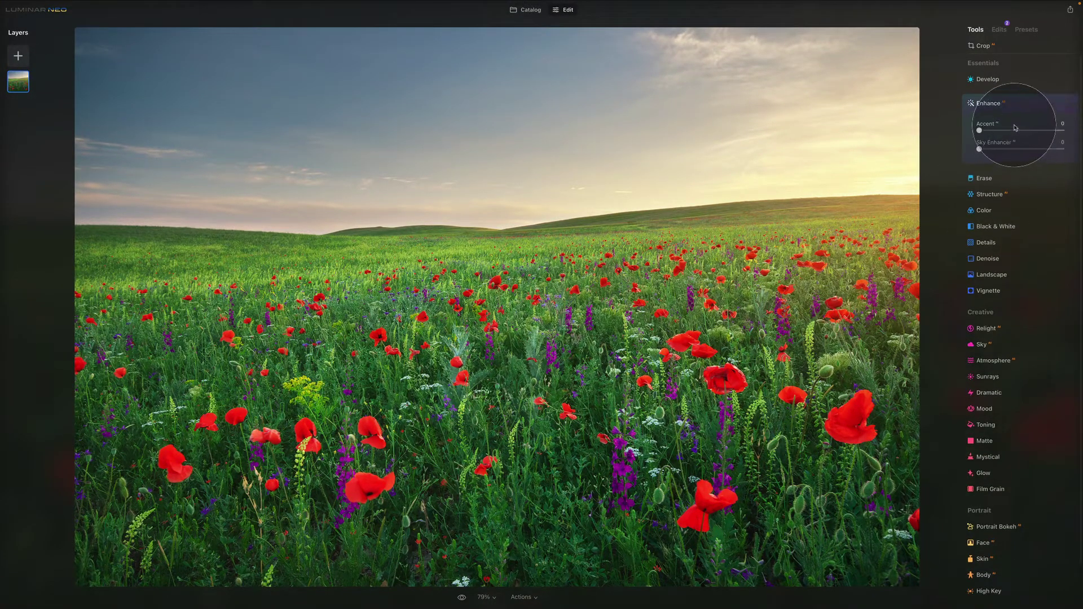
{"action": "left_click_drag", "start_coordinate": [979, 130], "coordinate": [927, 121]}
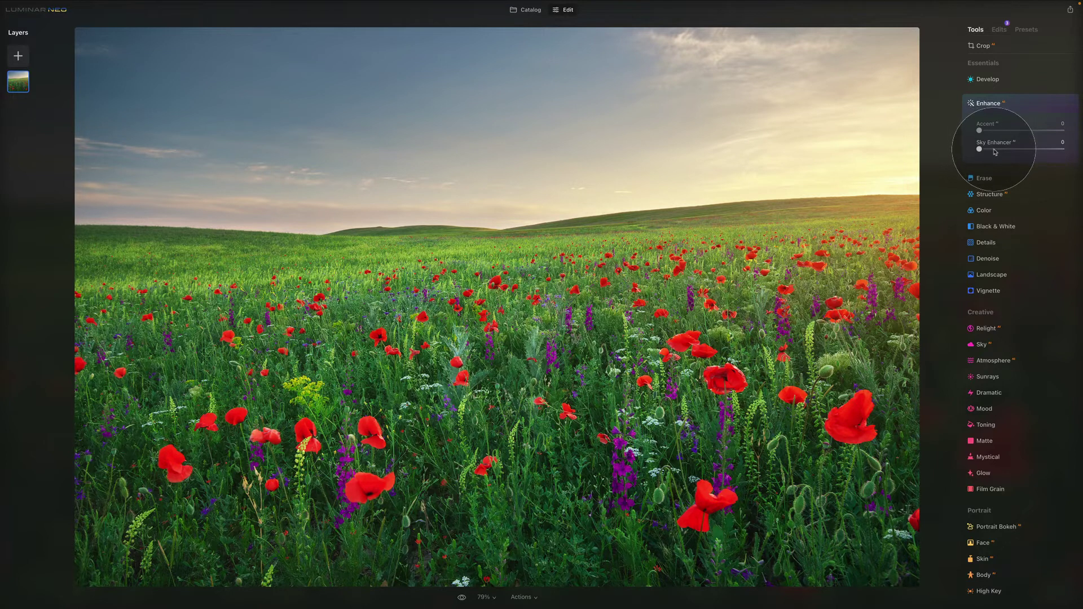
{"action": "left_click_drag", "start_coordinate": [982, 149], "coordinate": [1020, 150]}
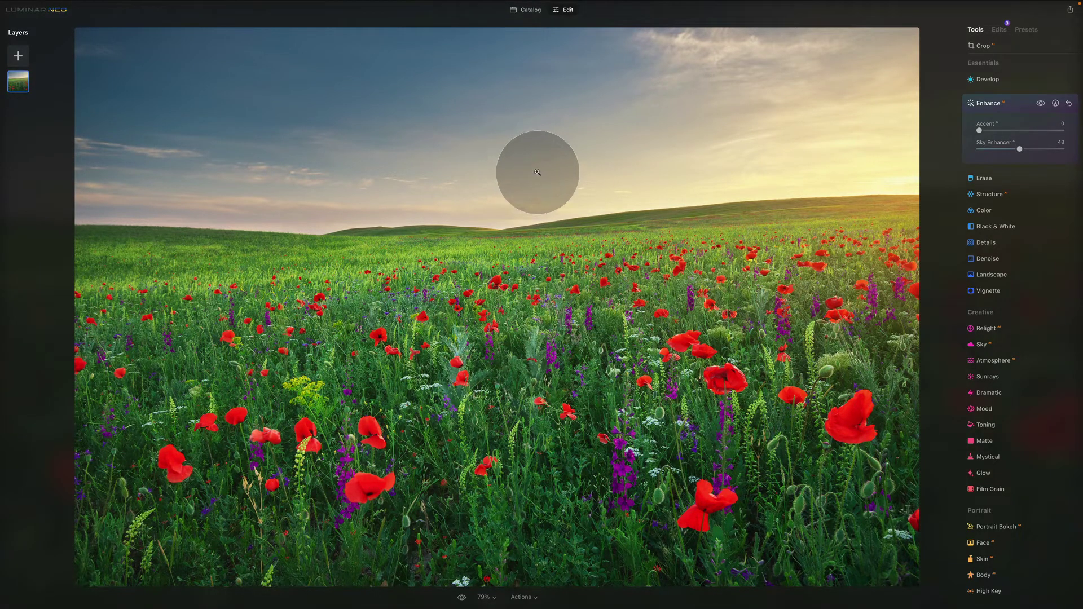
{"action": "left_click_drag", "start_coordinate": [1019, 149], "coordinate": [1037, 150]}
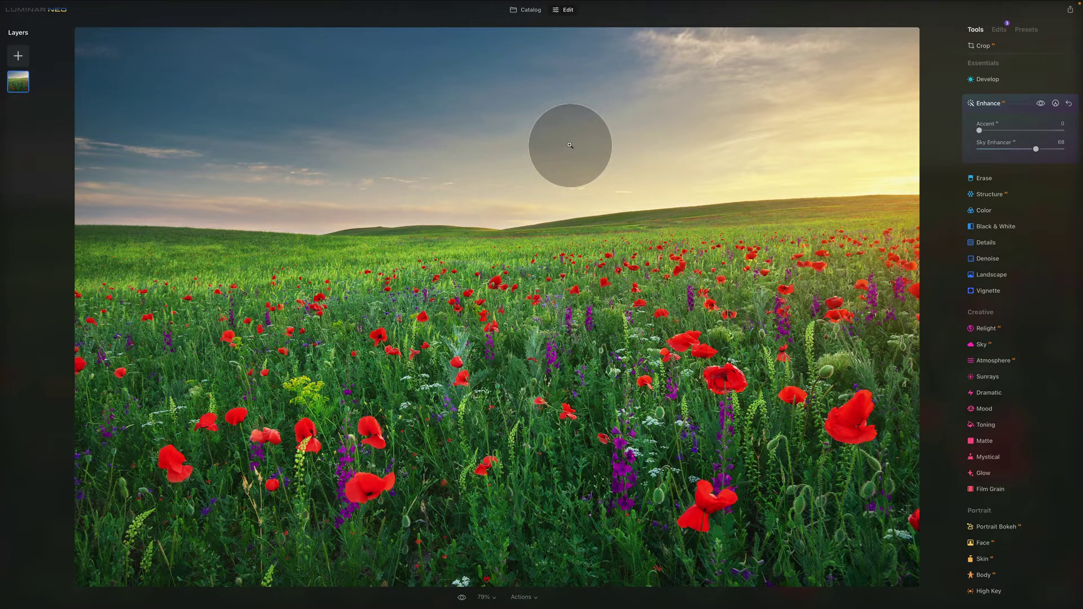
{"action": "left_click_drag", "start_coordinate": [1036, 149], "coordinate": [1042, 150]}
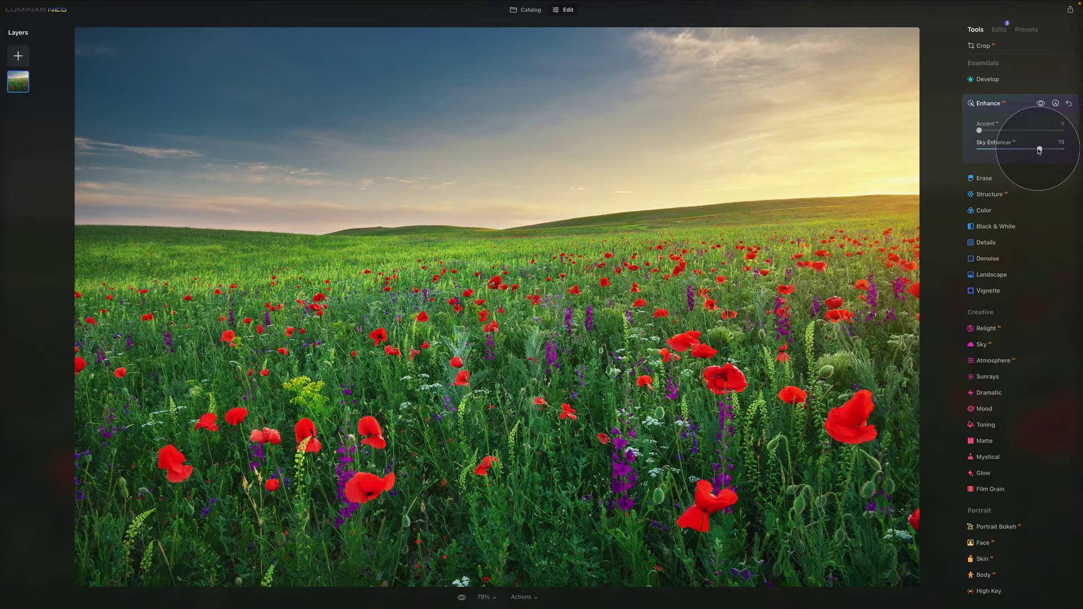
{"action": "mouse_move", "coordinate": [1039, 151]}
{"action": "left_mouse_down"}
{"action": "mouse_move", "coordinate": [995, 150]}
{"action": "mouse_move", "coordinate": [1044, 150]}
{"action": "mouse_move", "coordinate": [1026, 159]}
{"action": "left_mouse_up"}
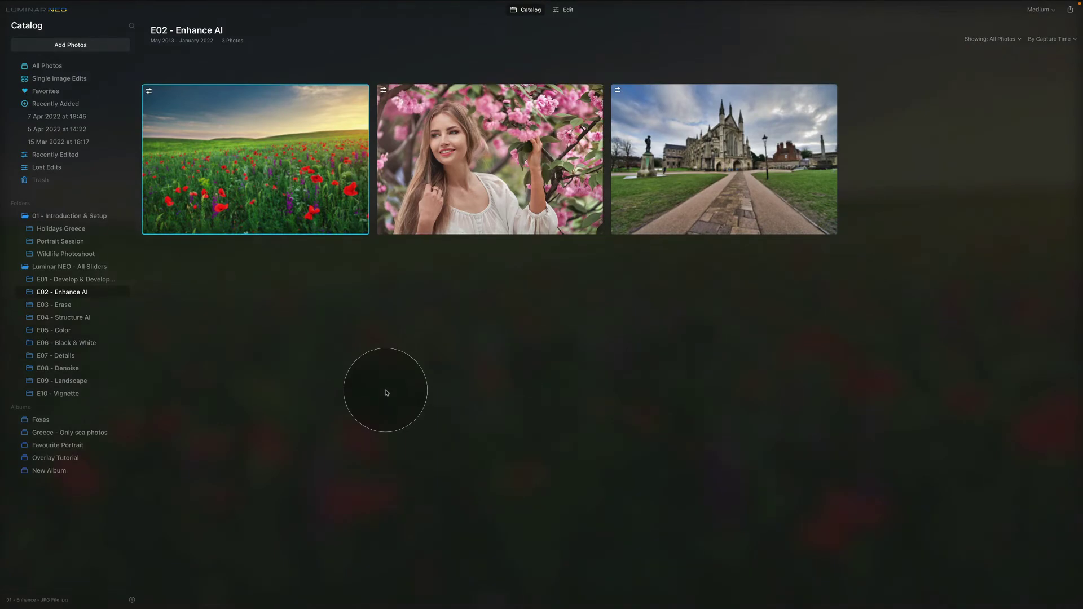
Open the cathedral photo in Edit and expand Enhance, showing Accent and Sky Enhancer at 0
{"action": "double_click", "coordinate": [736, 138]}
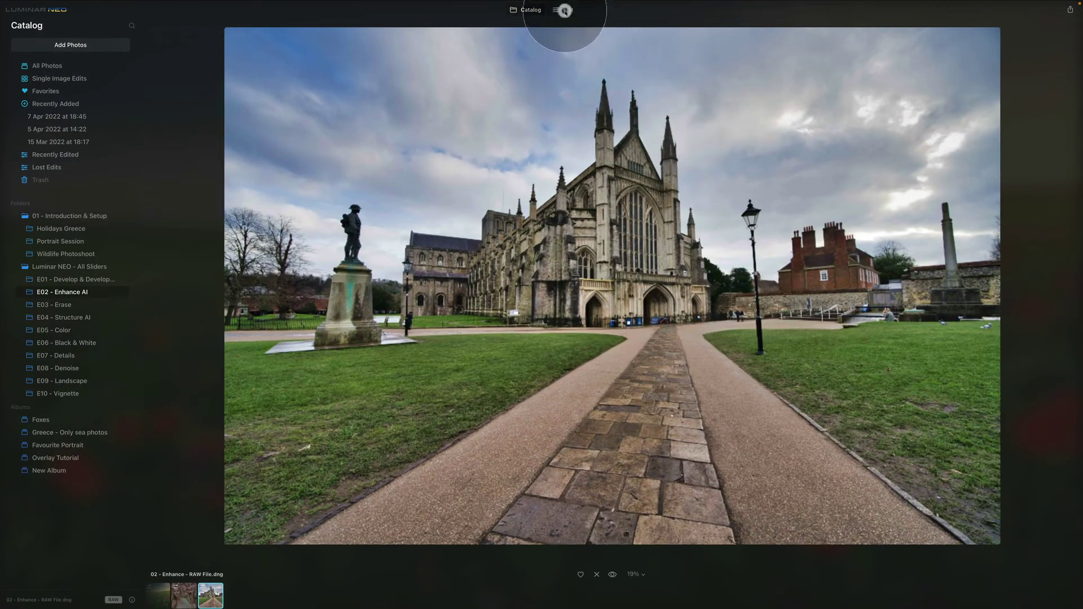
{"action": "left_click", "coordinate": [566, 10]}
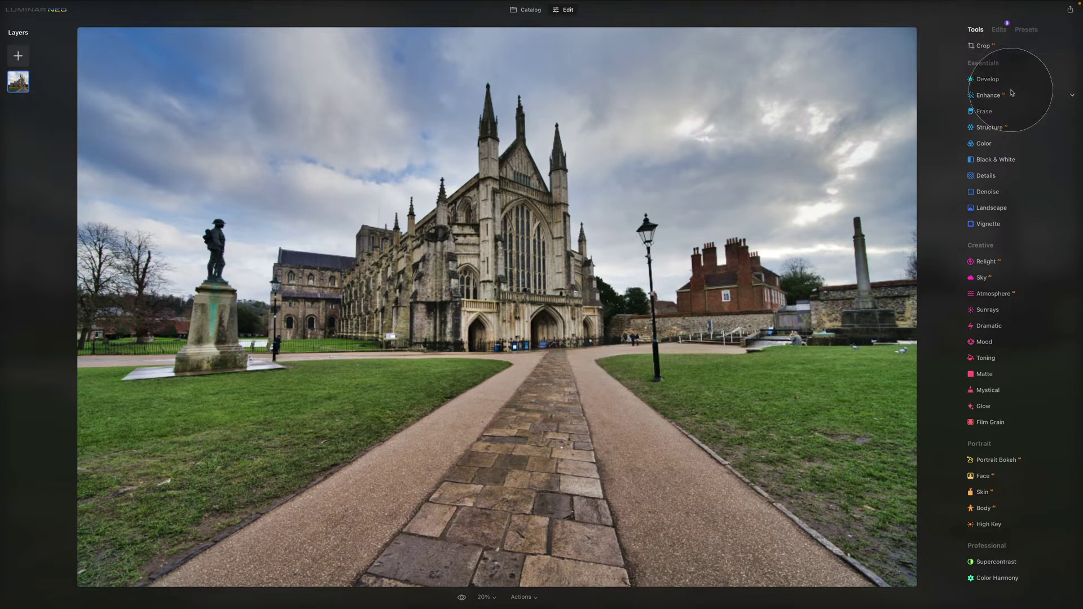
{"action": "left_click", "coordinate": [992, 95]}
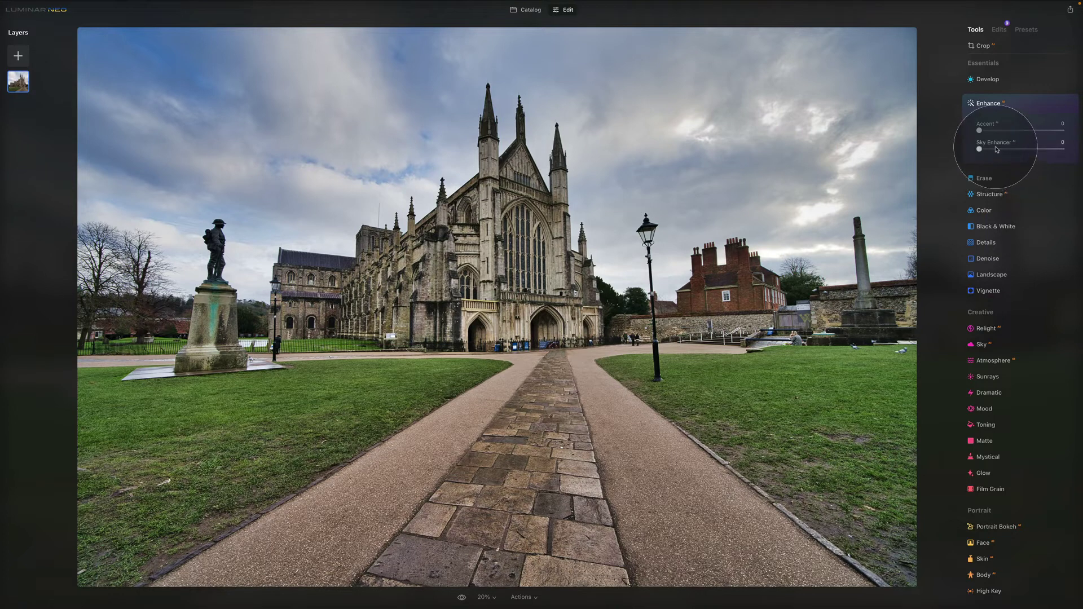
Push the cathedral's Sky Enhancer to 100, then lower it to about 58 and collapse Enhance
{"action": "left_click", "coordinate": [998, 150]}
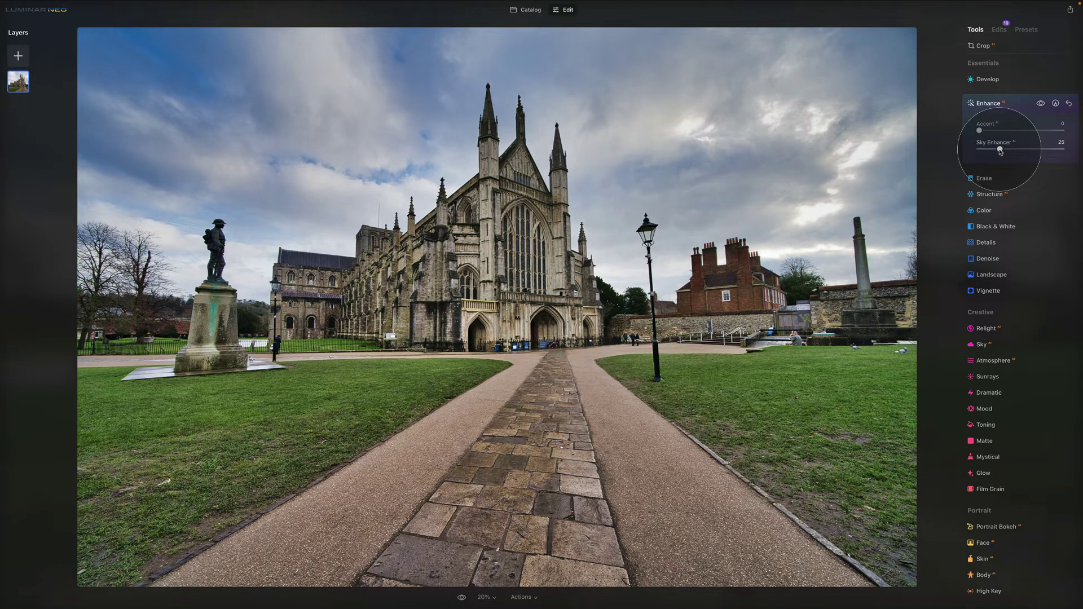
{"action": "left_click_drag", "start_coordinate": [1000, 152], "coordinate": [1063, 149]}
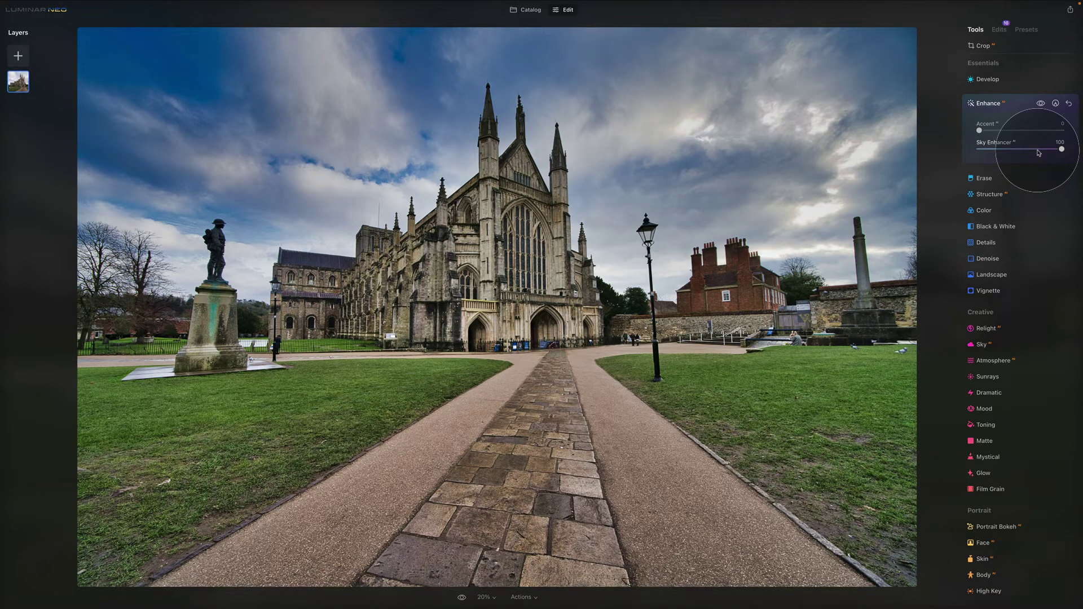
{"action": "left_click", "coordinate": [1037, 150]}
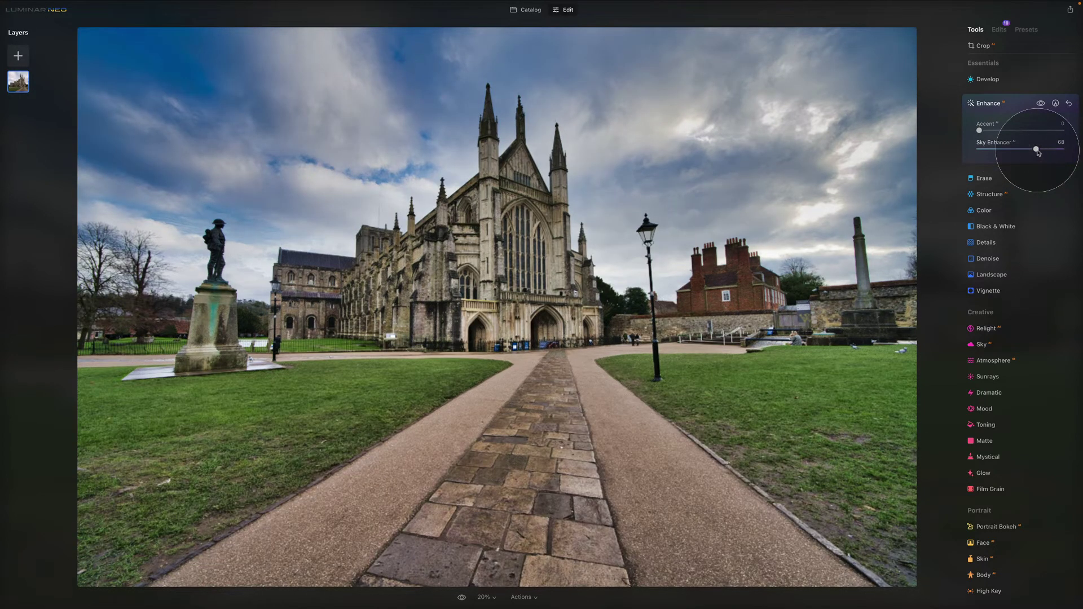
{"action": "left_click", "coordinate": [1028, 151]}
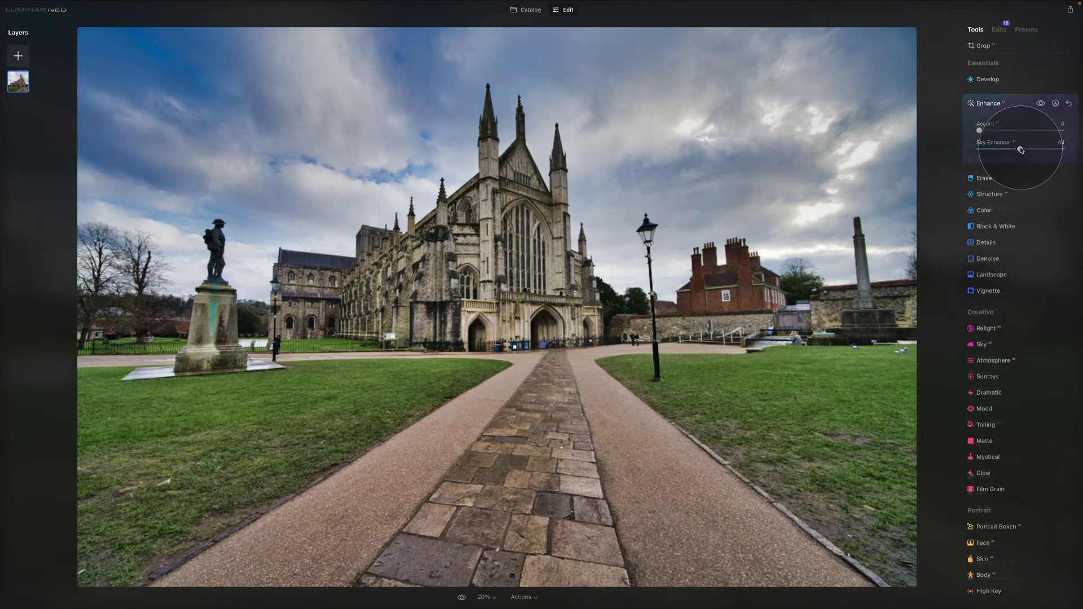
{"action": "left_click", "coordinate": [988, 103]}
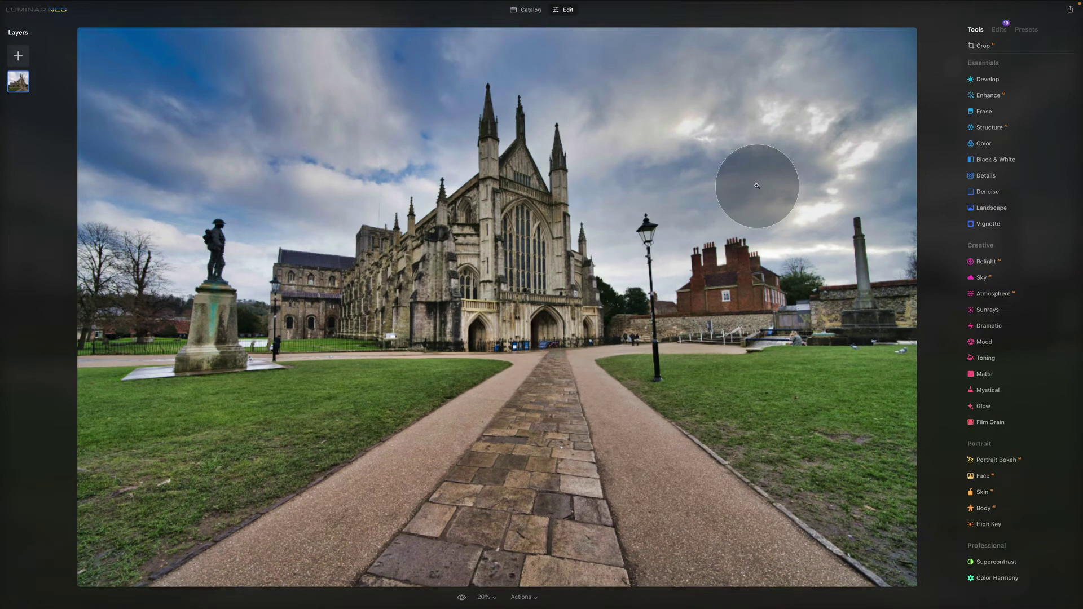
Return to the E02 catalog and open the pink-blossom portrait in Edit
{"action": "left_click", "coordinate": [530, 10]}
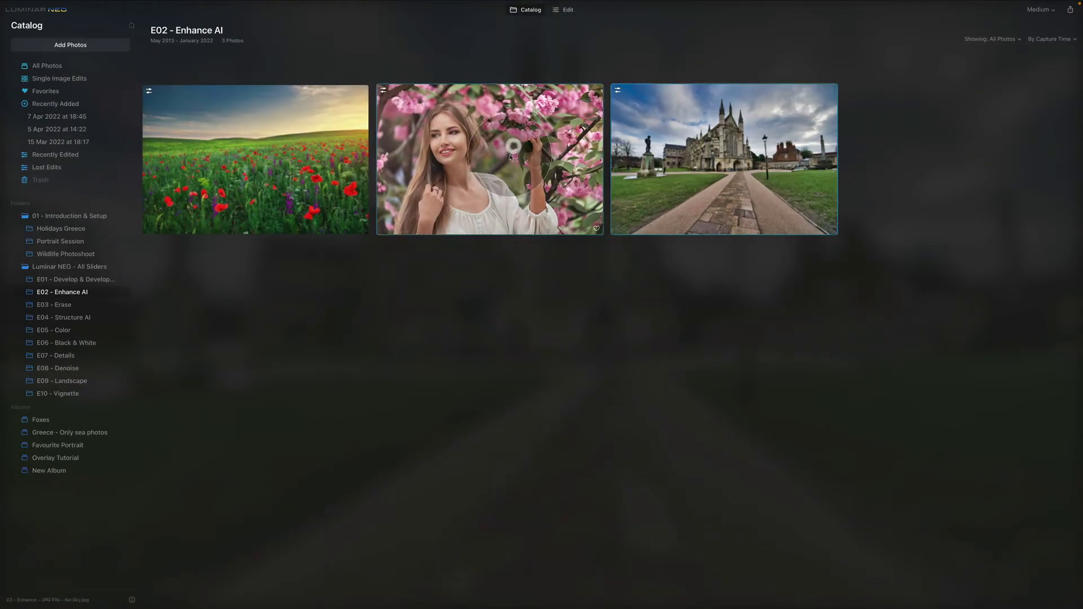
{"action": "left_click", "coordinate": [558, 11]}
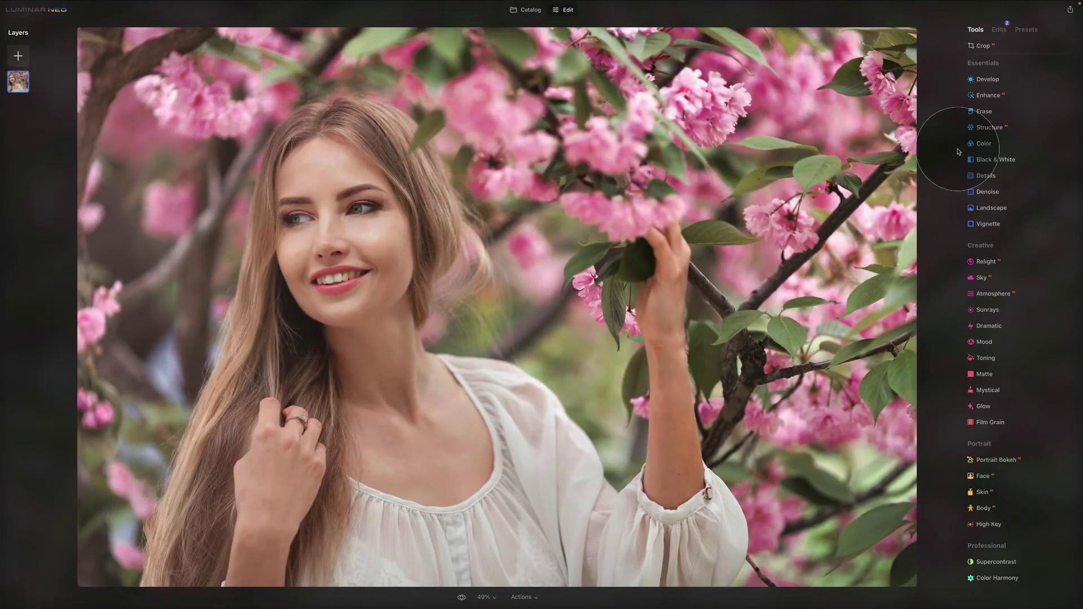
Expand the portrait's Enhance AI settings, showing Accent at 0 and Sky Enhancer greyed out
{"action": "left_click", "coordinate": [1007, 94]}
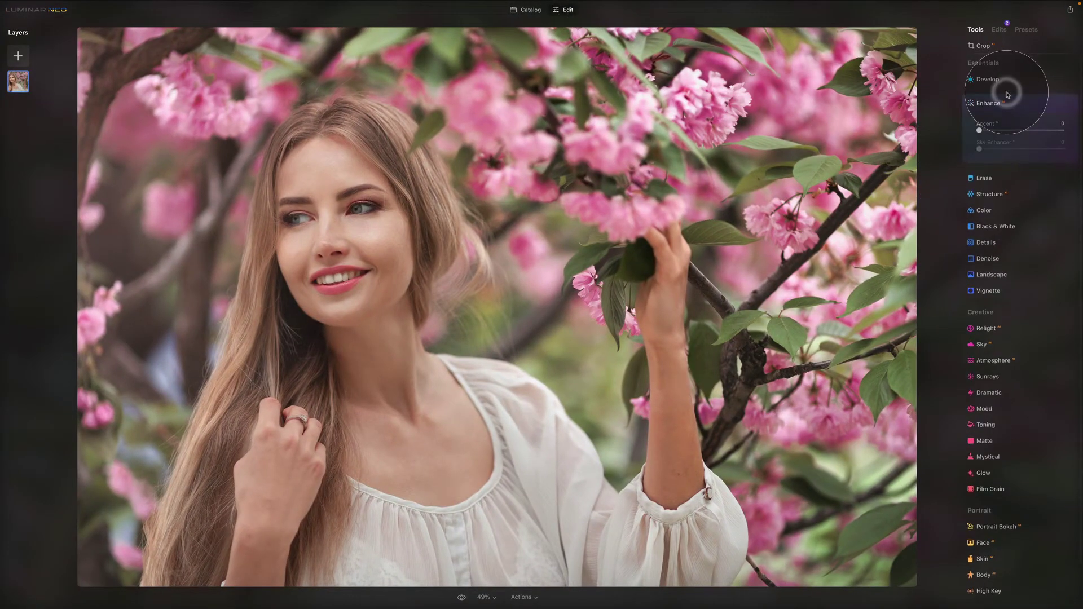